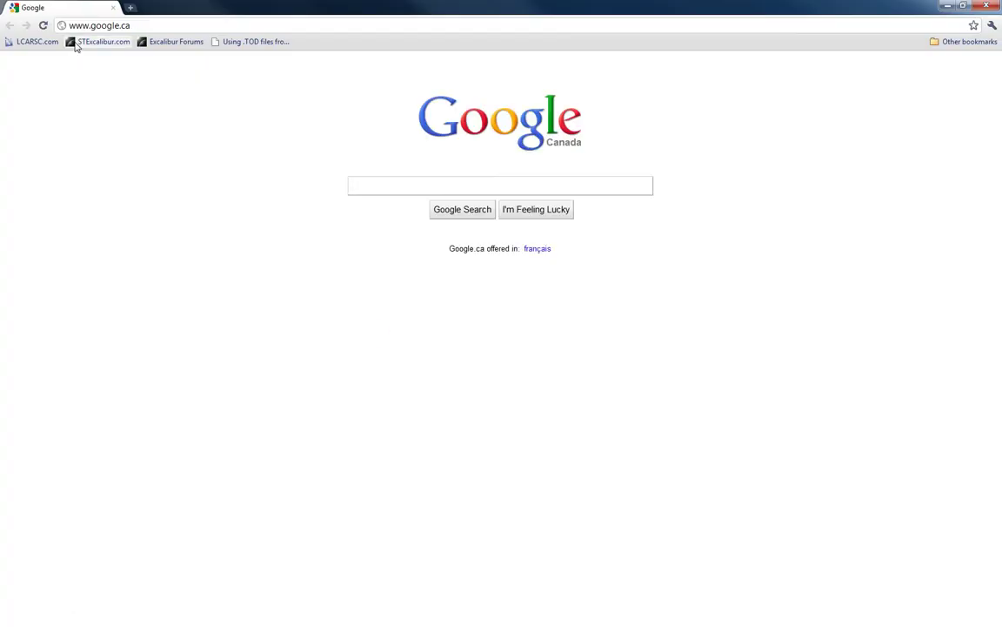
Step: Download the Clouds II Photoshop Brushes zip from deviantART into the C:\_New folder
left_click(184, 25)
type("http://redheadstock.deviantart.com/art/Clouds-II-Photoshop-Brushes-91356293")
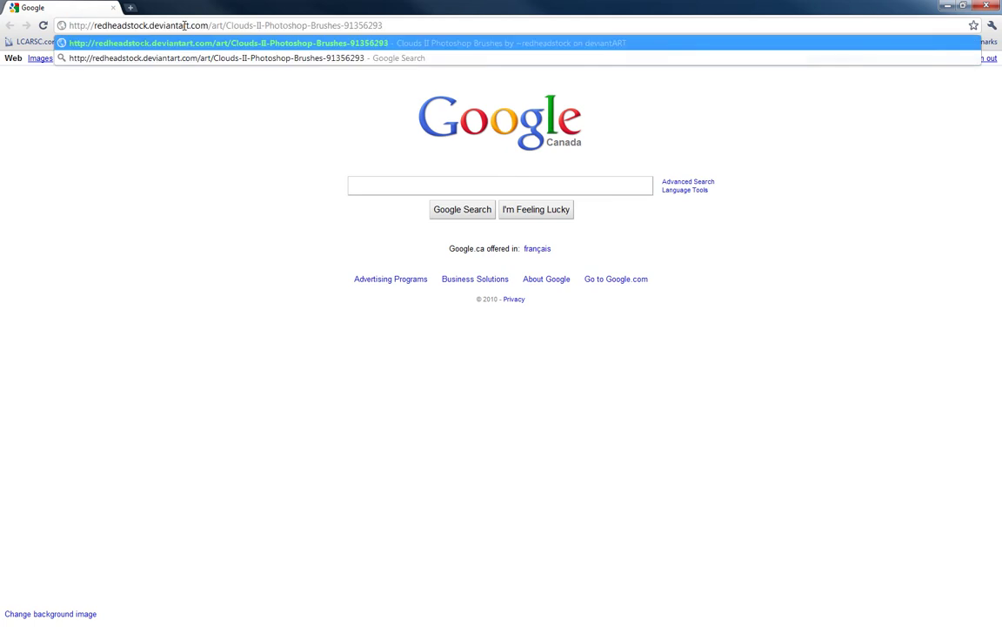
key("Return")
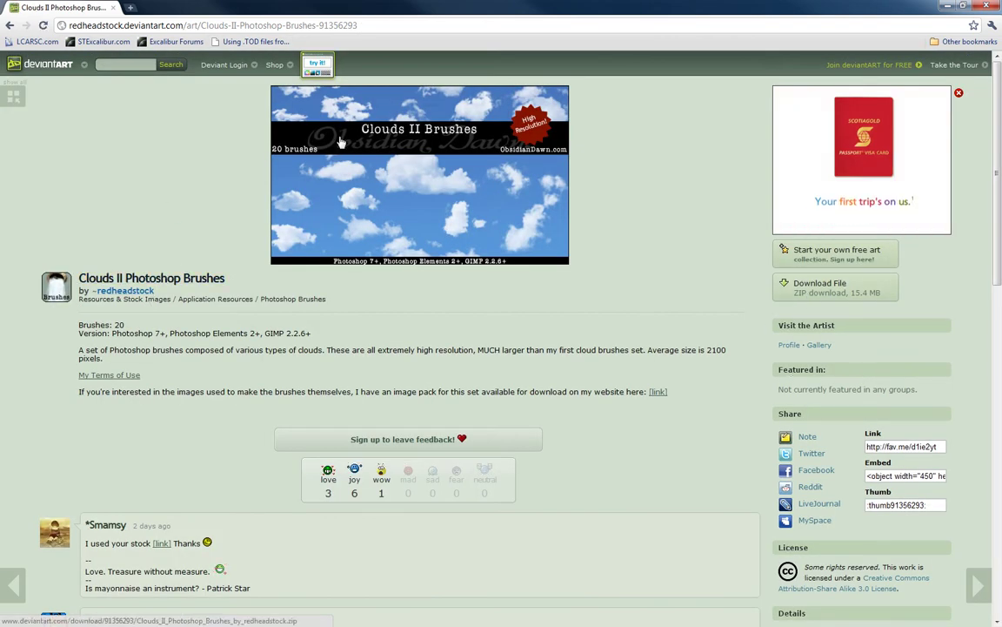
left_click(818, 285)
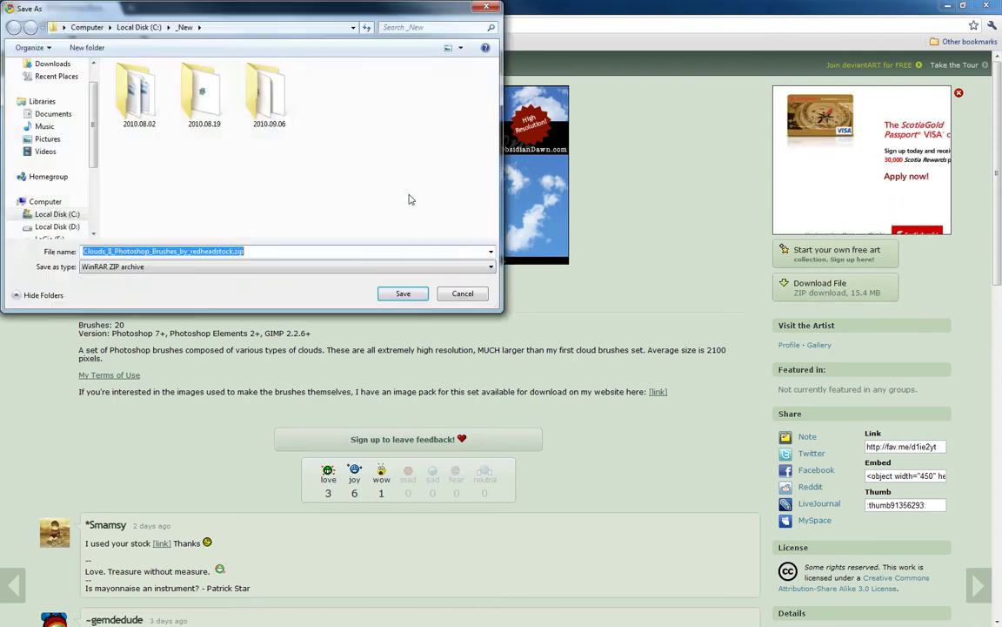
left_click(403, 292)
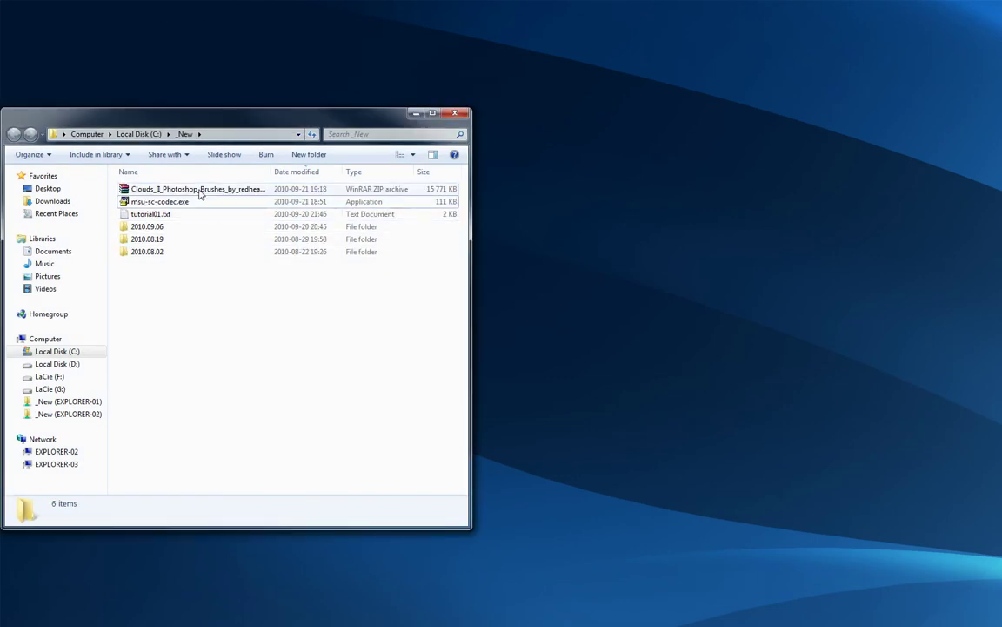
Step: Extract SS-cloudsII.abr from the zip into Photoshop CS5's Presets/Brushes folder, then close WinRAR
left_click(200, 192)
double_click(199, 191)
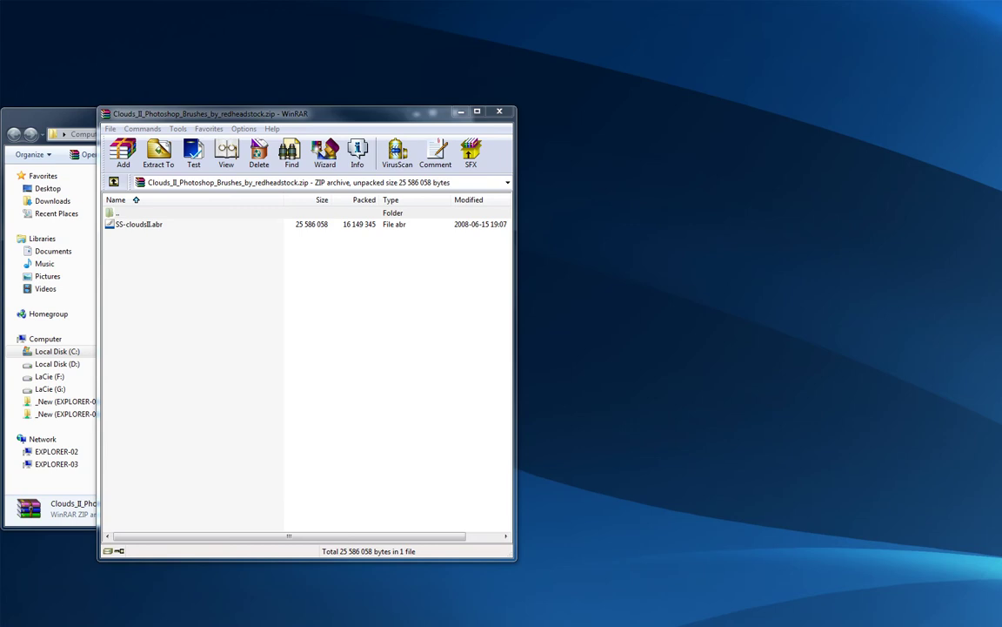
left_click_drag(276, 88, 816, 129)
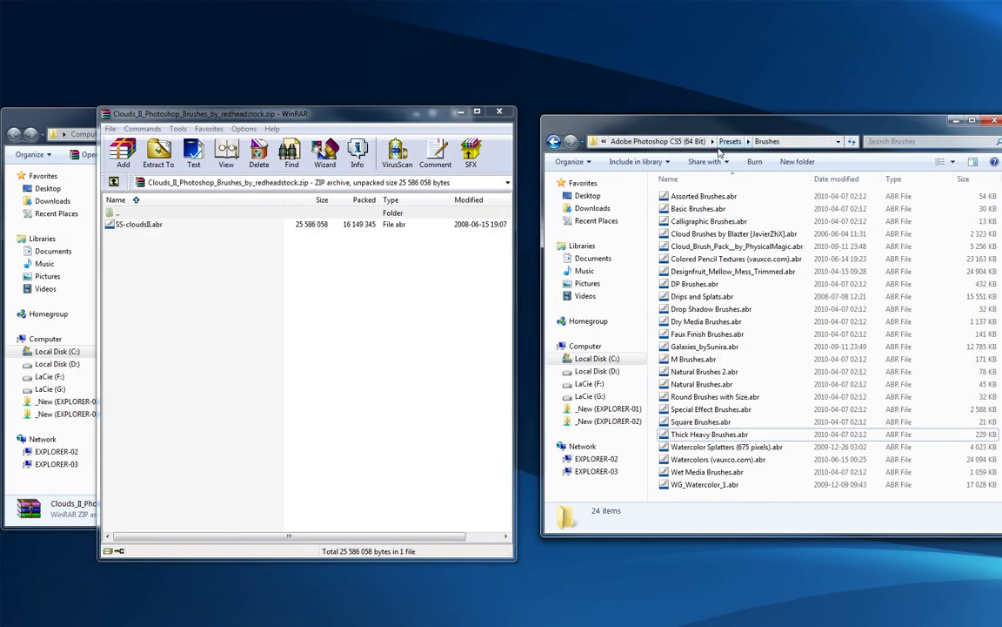
left_click(141, 225)
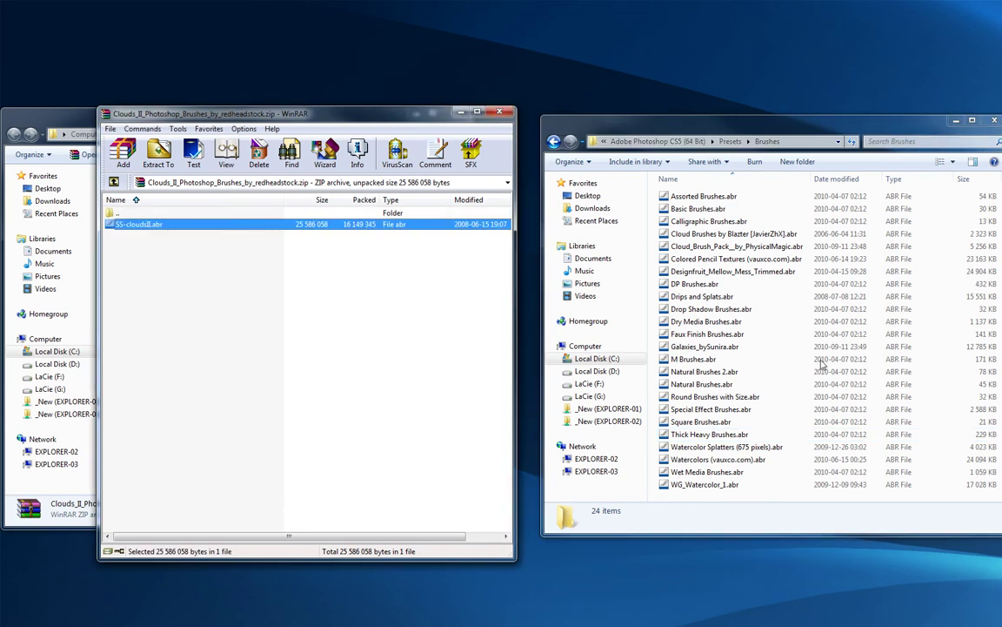
left_click_drag(940, 427, 939, 427)
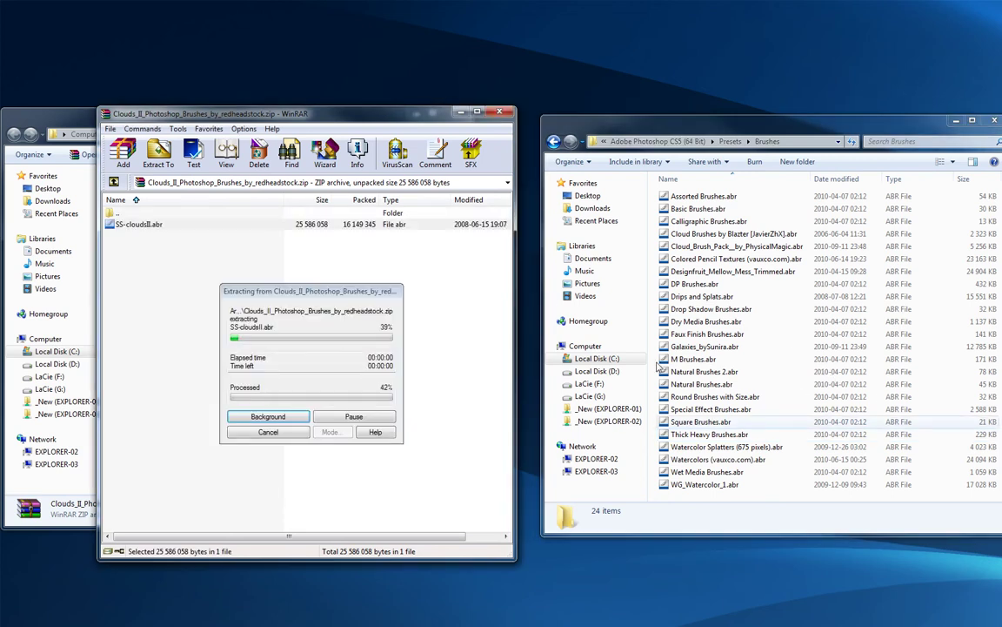
left_click(498, 114)
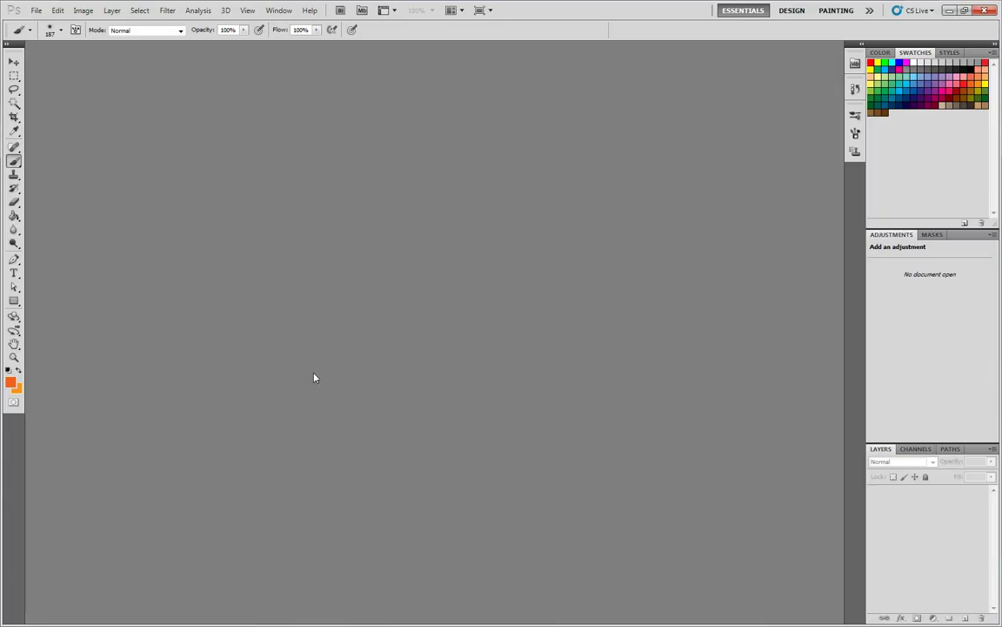
Step: Create a 1024×768 transparent document, fill it black, and add an empty layer above
key("ctrl+n")
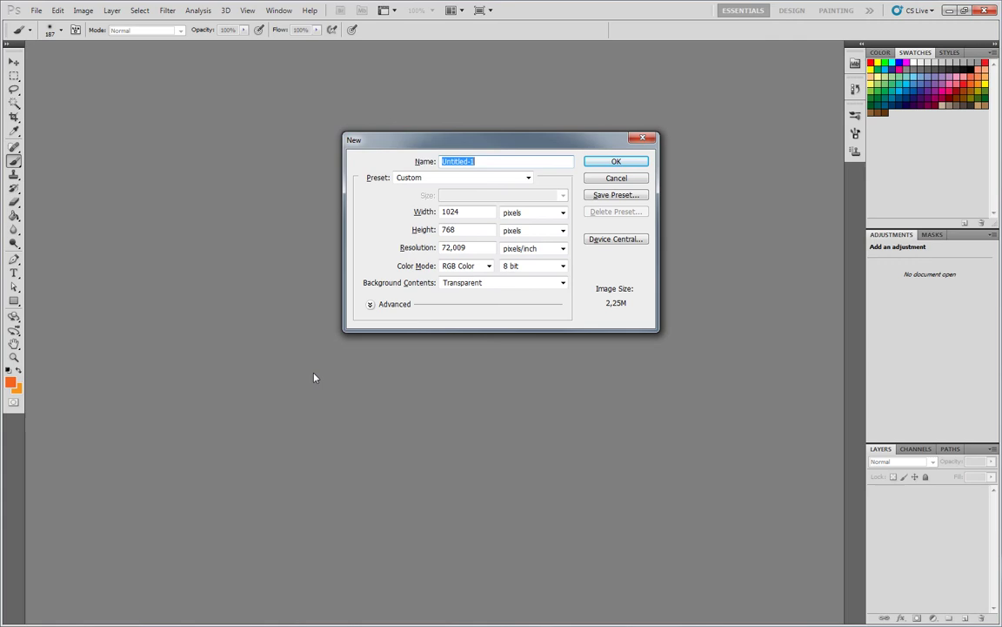
key("Return")
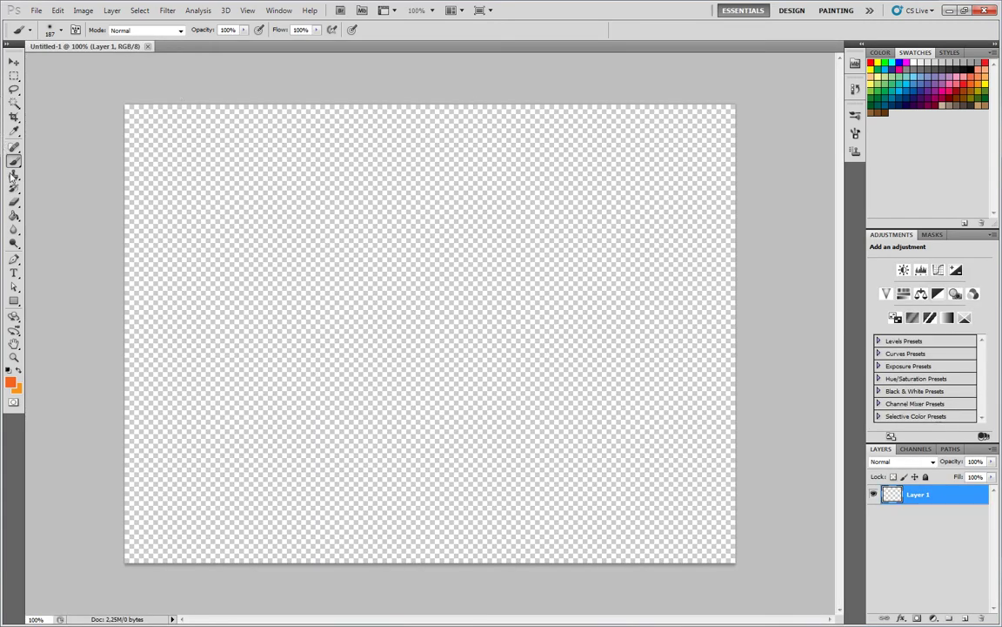
left_click(14, 216)
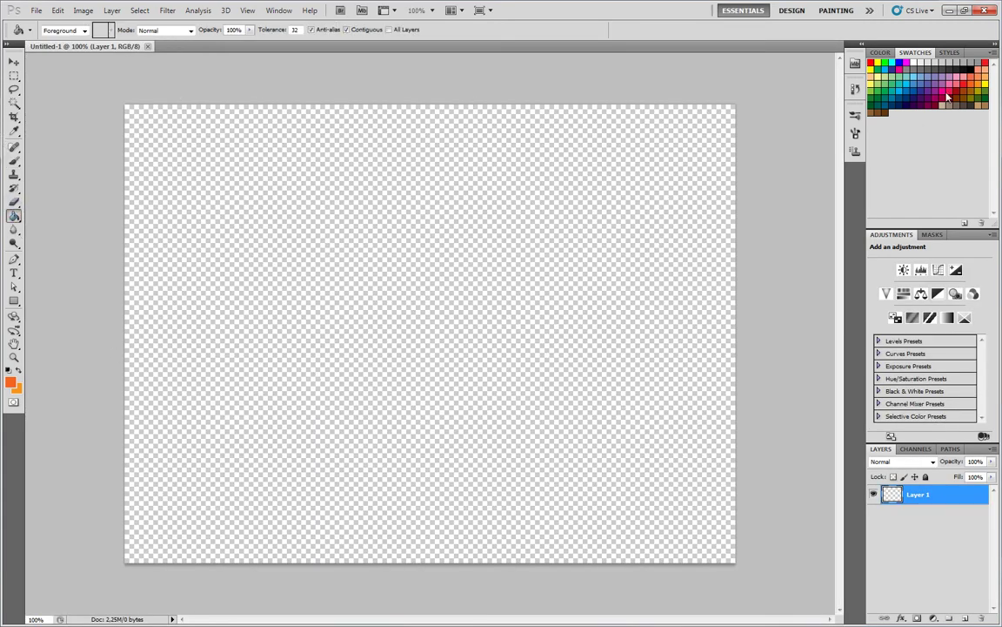
left_click(873, 63)
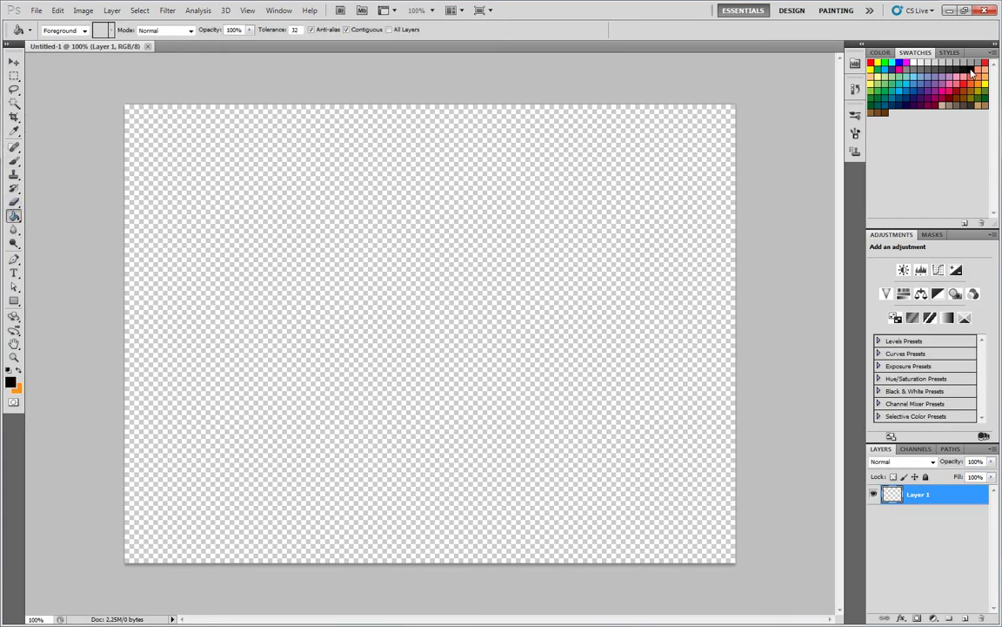
left_click(355, 296)
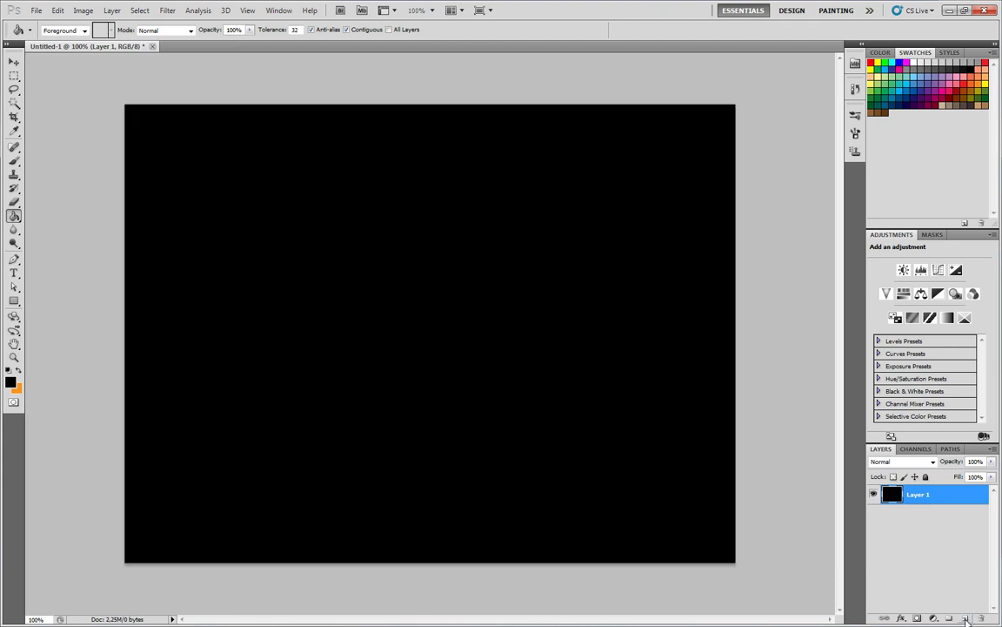
key("ctrl+shift+alt+n")
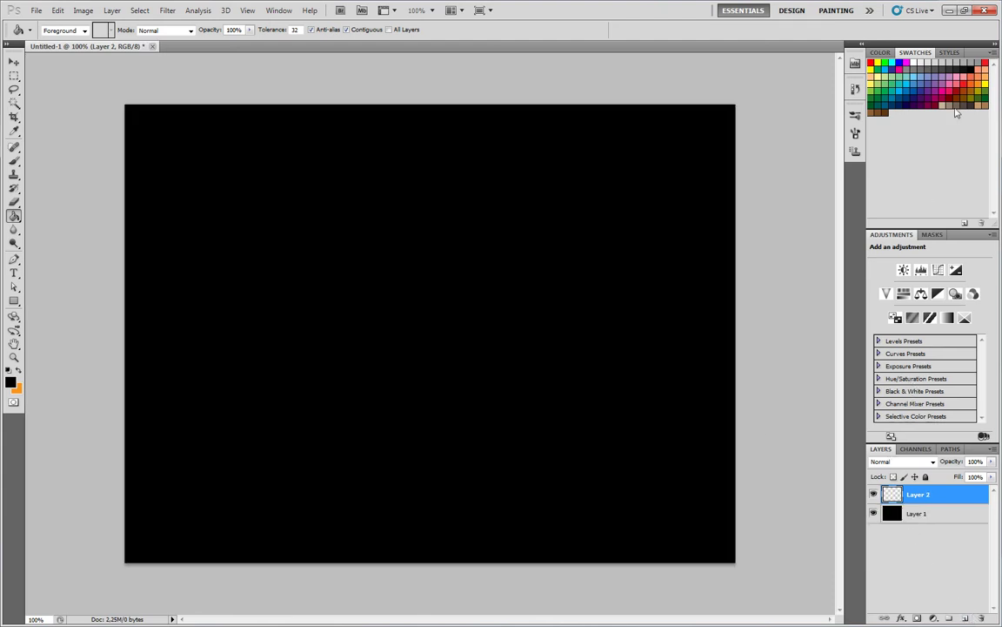
Step: Pick dark red and replace the current brushes with the SS-cloudsII brush set
left_click(958, 94)
left_click(15, 162)
left_click(60, 30)
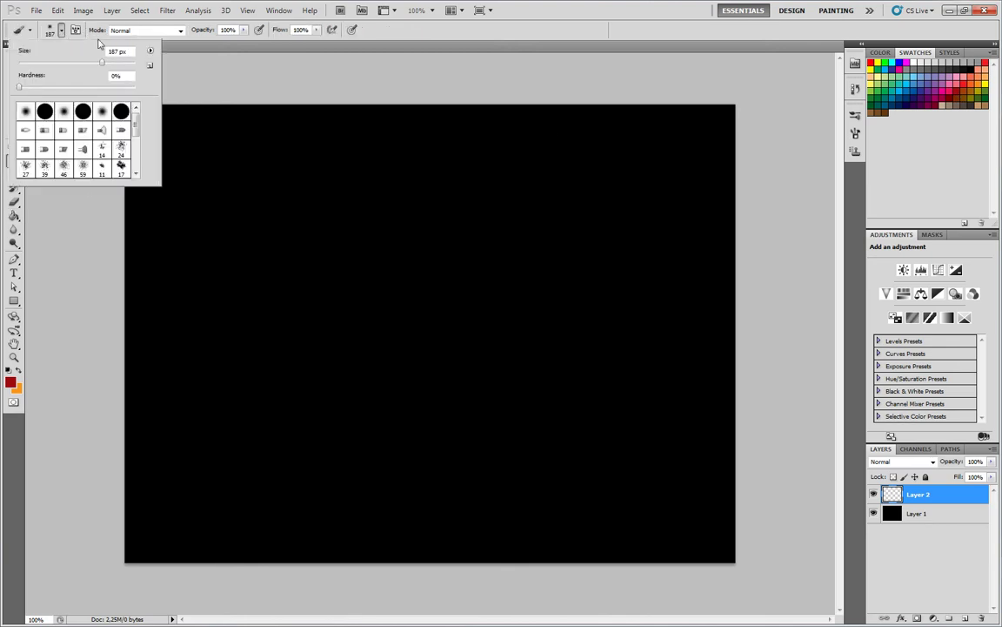
left_click(150, 50)
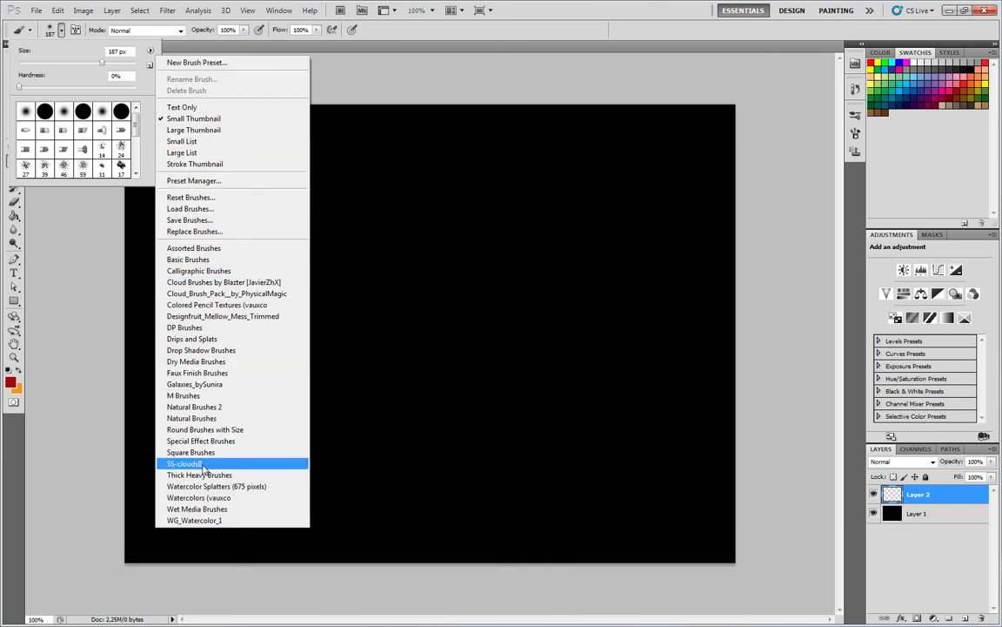
left_click(203, 465)
left_click(435, 247)
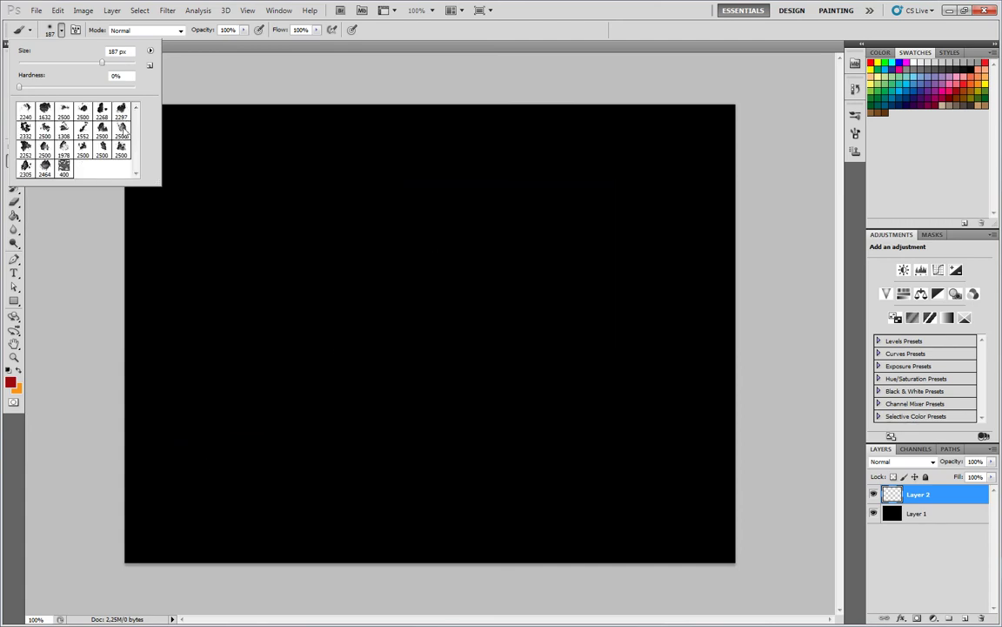
Step: Stamp a red cloud near the canvas centre with the 2297 px brush shrunk to 453 px
left_click(119, 111)
left_click(322, 313)
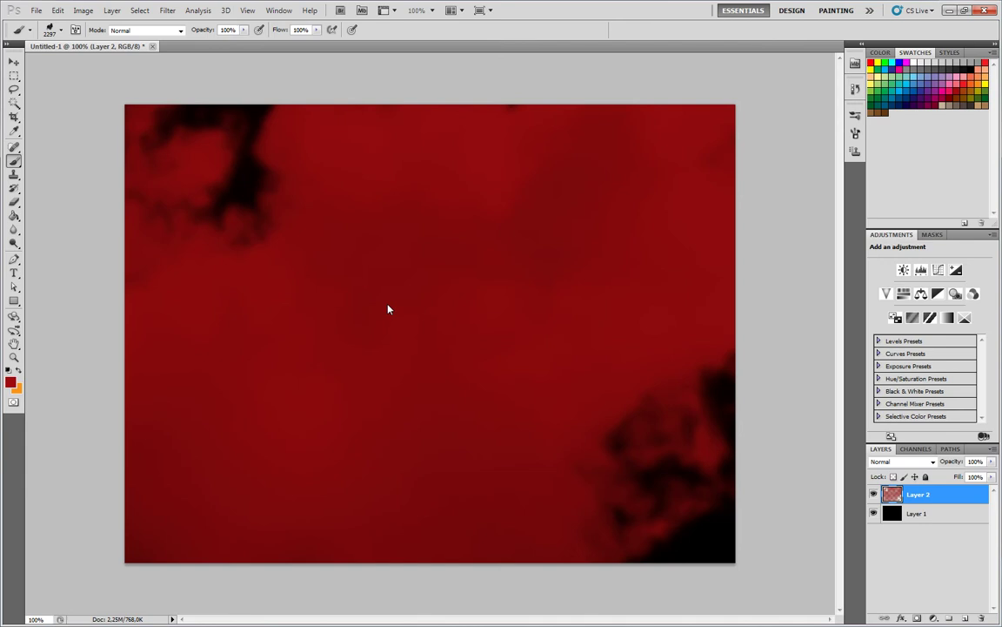
key("ctrl+z")
left_click(60, 30)
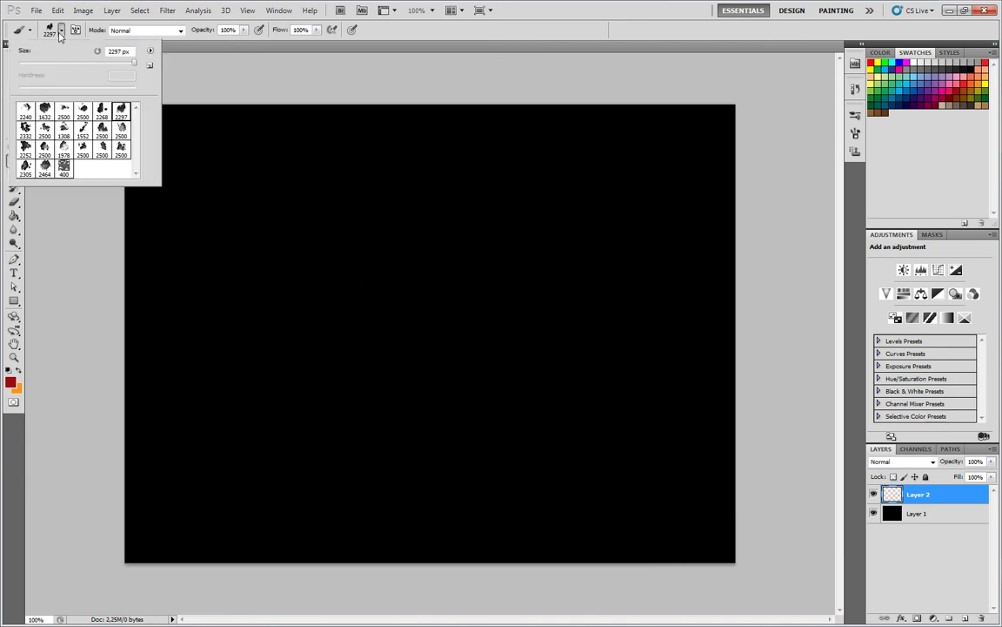
left_click_drag(128, 67, 127, 70)
left_click(369, 309)
Step: Stamp two more red clouds: 1552 px brush at 463 px below, 2500 px brush at 360 px right
left_click(58, 31)
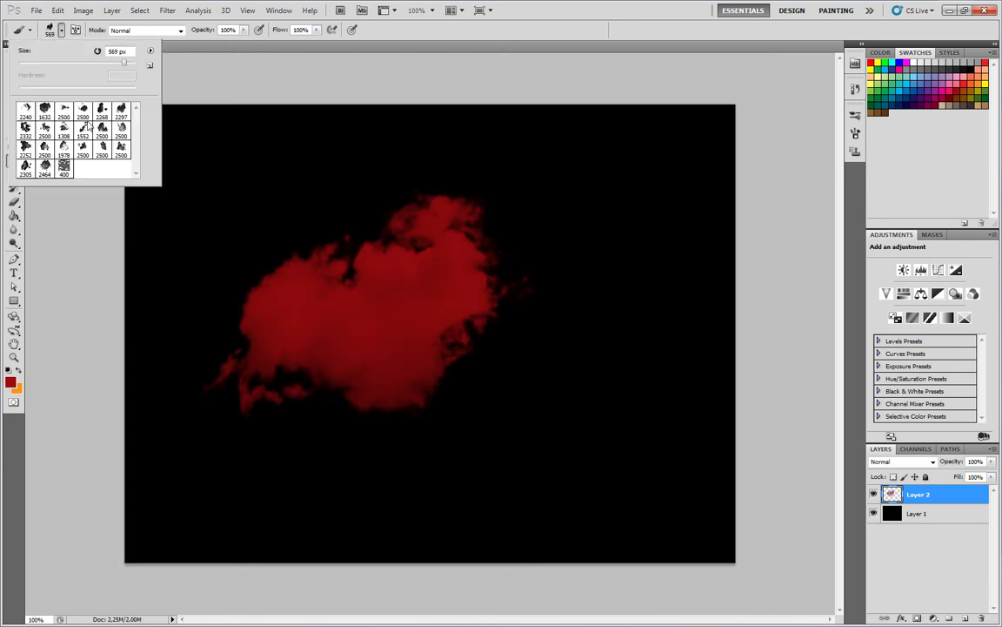
left_click(87, 135)
left_click_drag(130, 64, 121, 66)
left_click(418, 399)
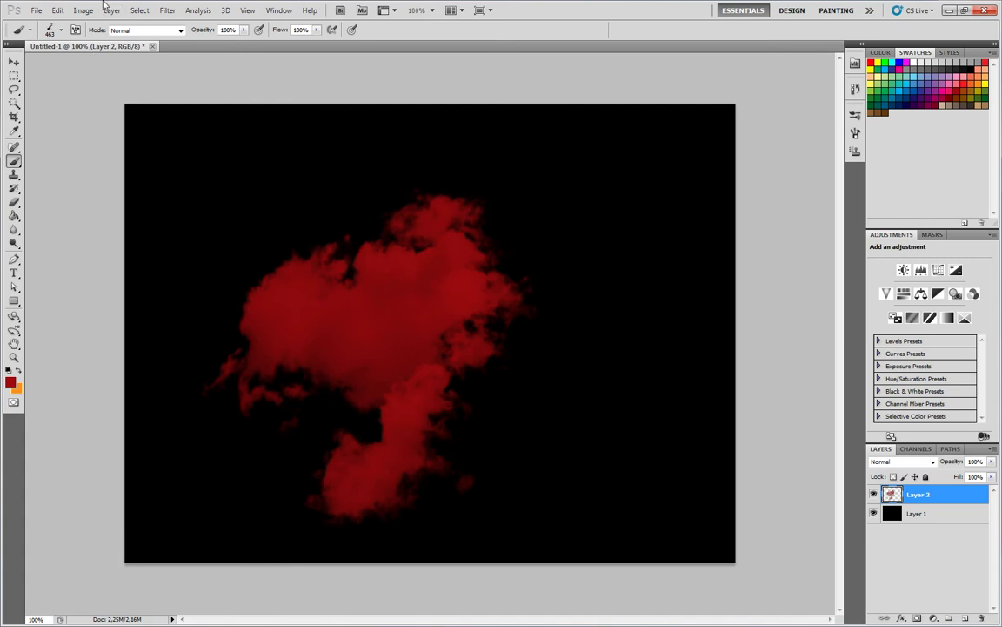
left_click(62, 32)
left_click(40, 120)
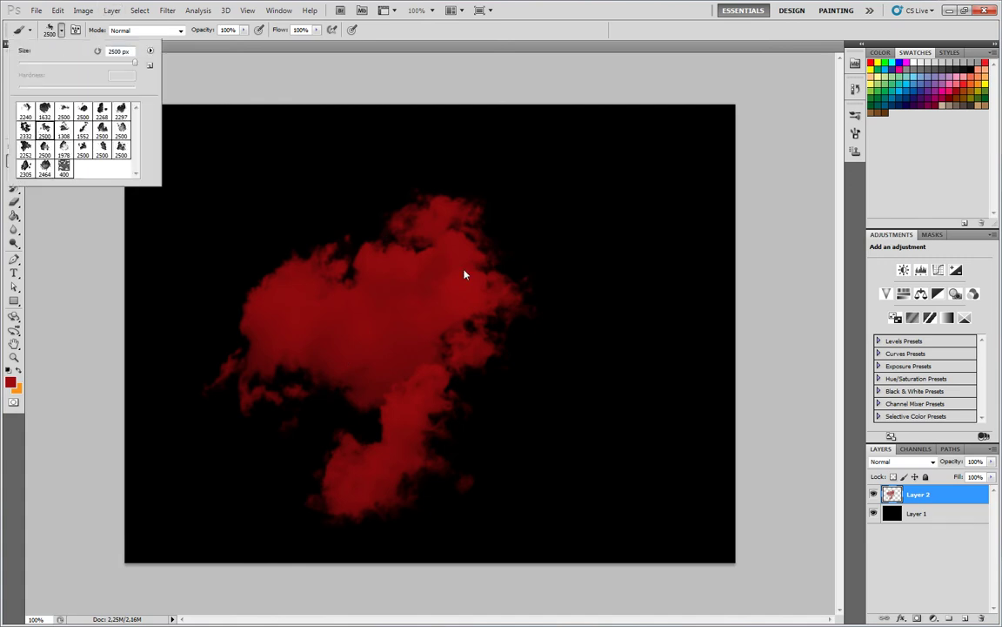
left_click_drag(129, 63, 113, 63)
left_click(517, 323)
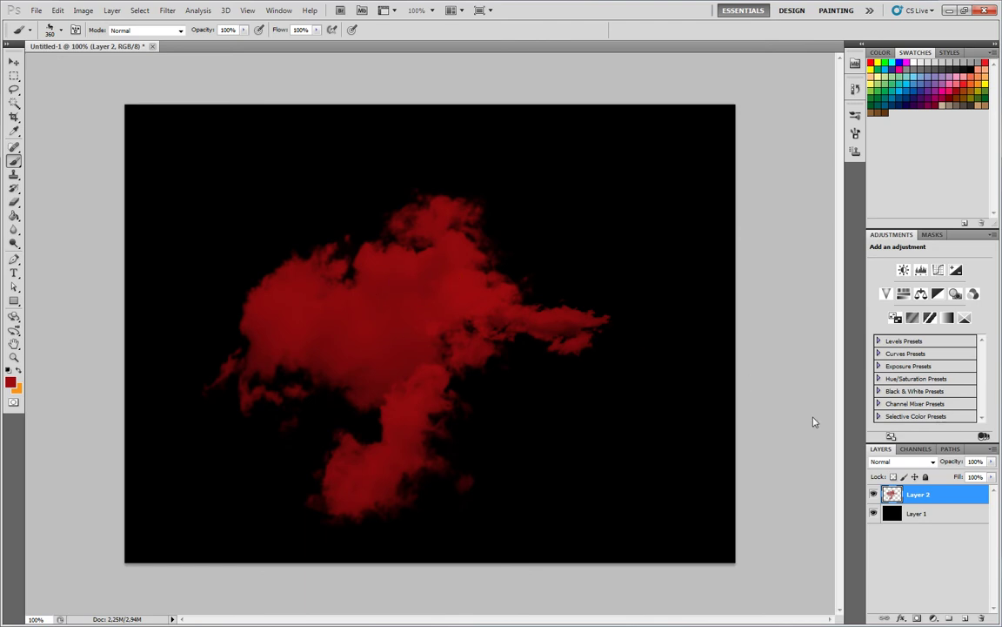
Step: On a new layer, stamp an orange cloud over the red nebula with a ~400 px cloud brush
left_click(965, 618)
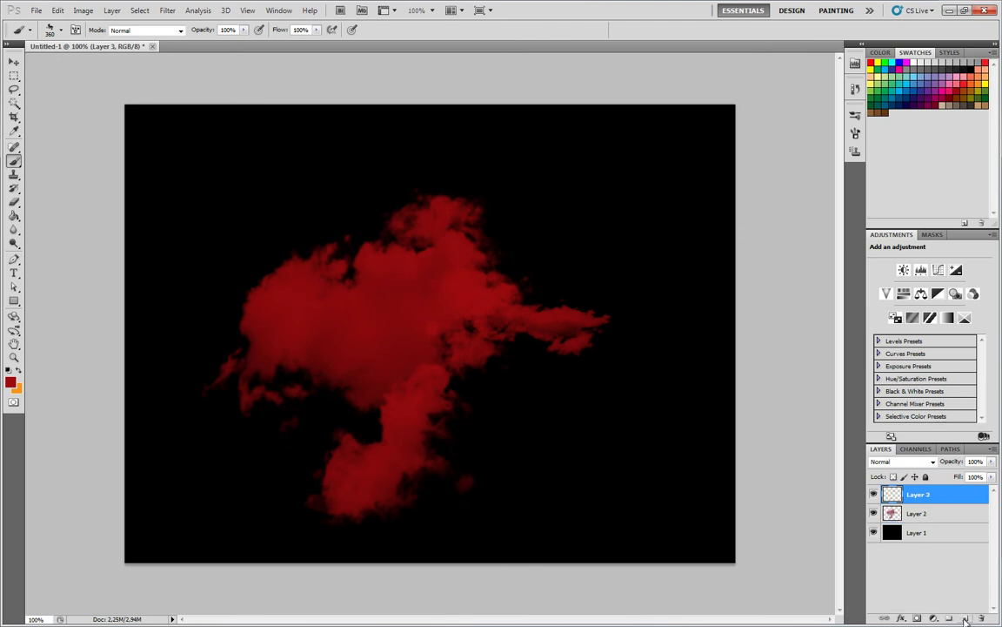
left_click(978, 91)
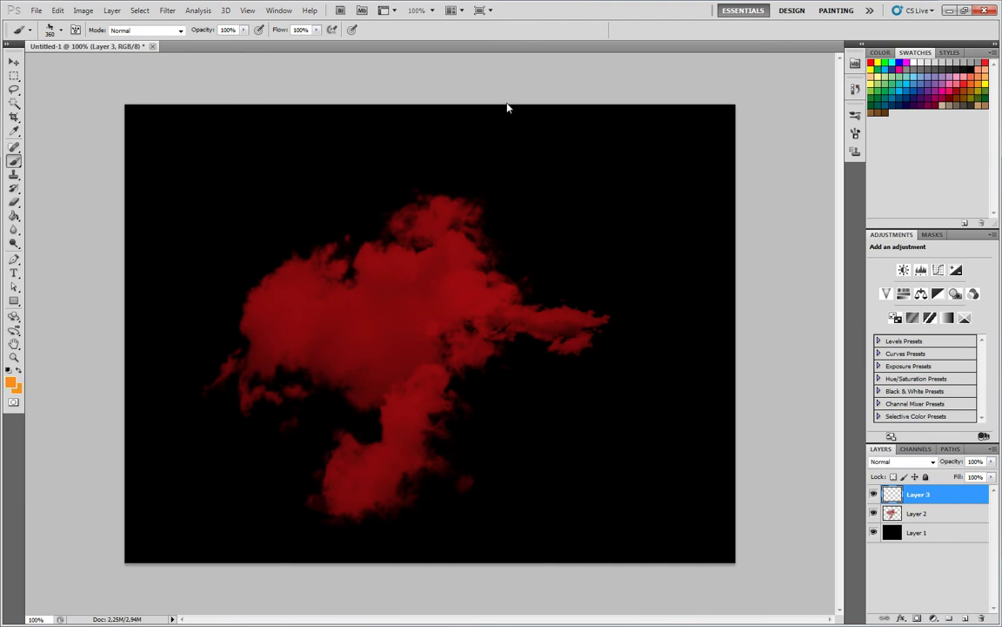
left_click(62, 31)
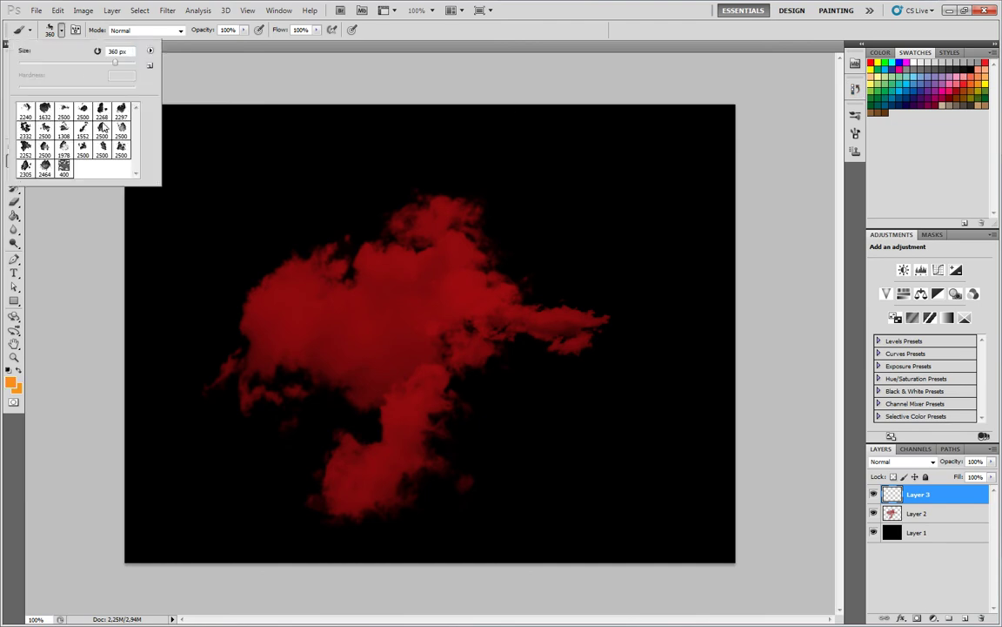
left_click(64, 110)
left_click_drag(121, 62, 113, 64)
left_click(342, 320)
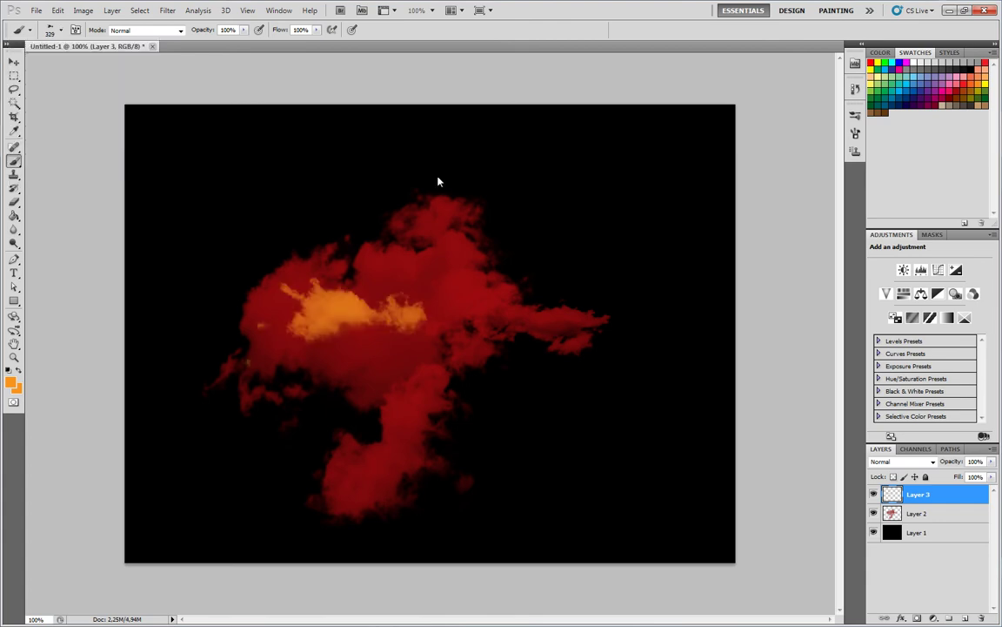
Step: Add smaller orange highlights with 199 px and 135 px cloud brushes, undoing the last two dabs
left_click(52, 28)
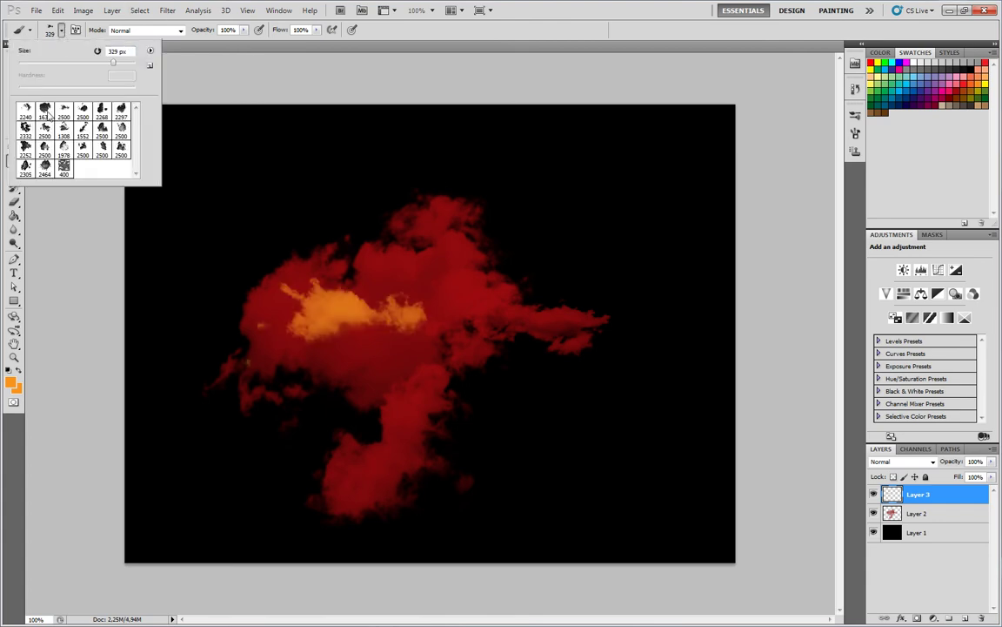
left_click(80, 144)
left_click_drag(133, 71, 99, 74)
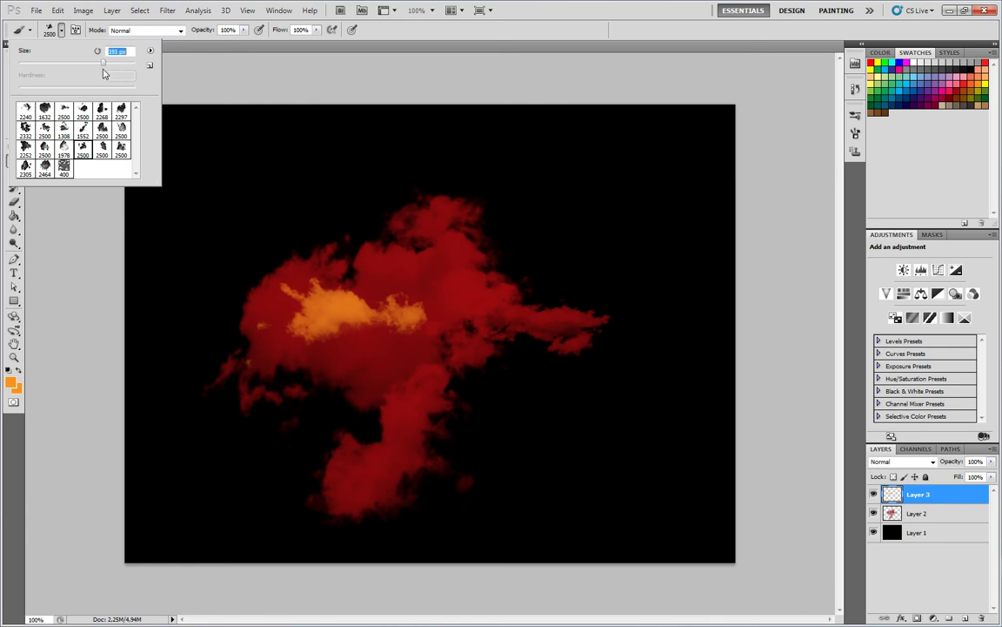
left_click(405, 370)
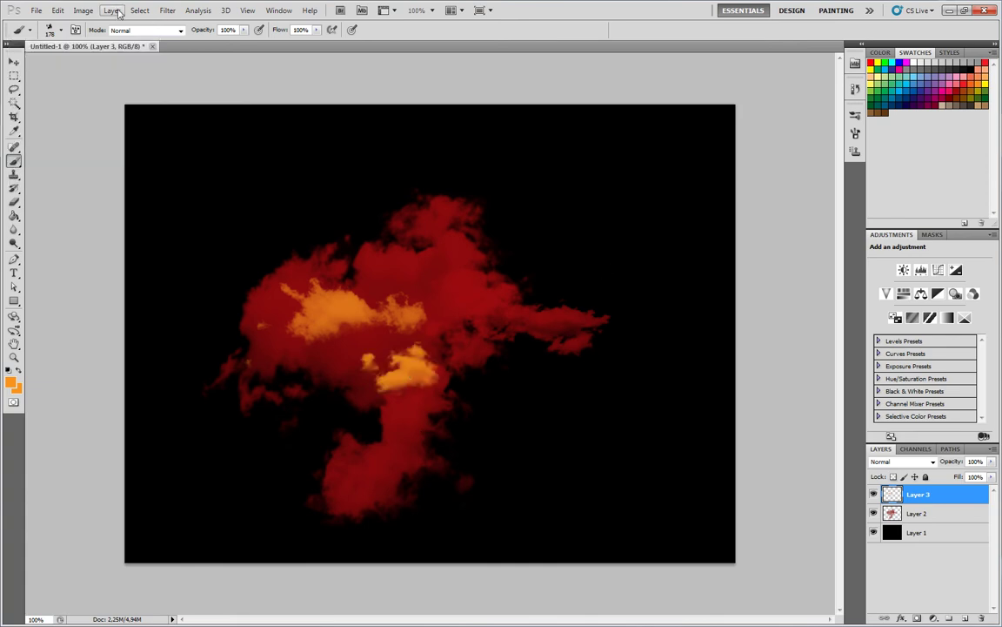
left_click(61, 29)
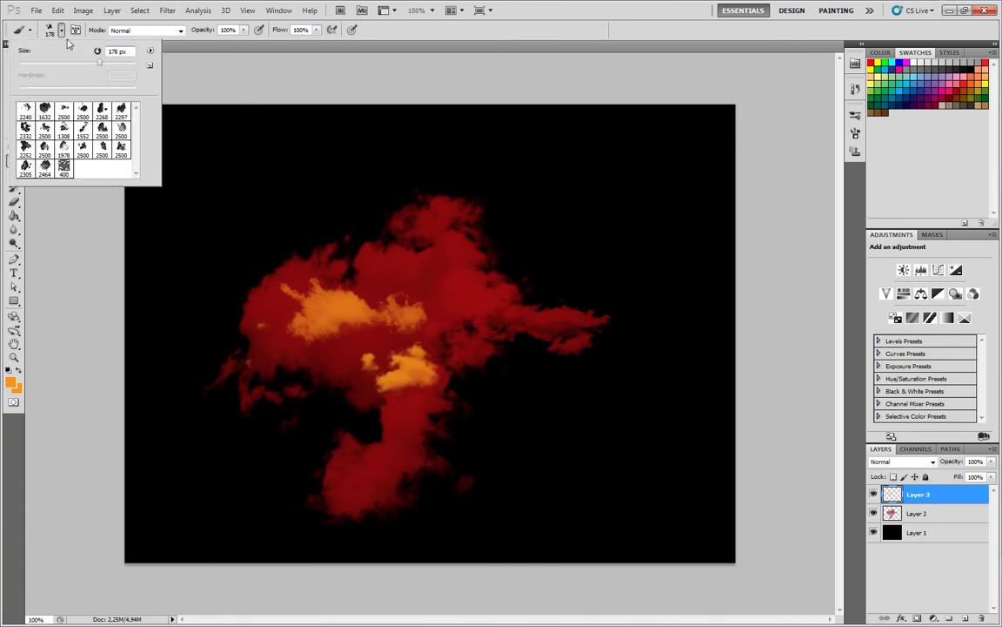
left_click(98, 145)
left_click_drag(131, 70, 86, 70)
left_click(388, 461)
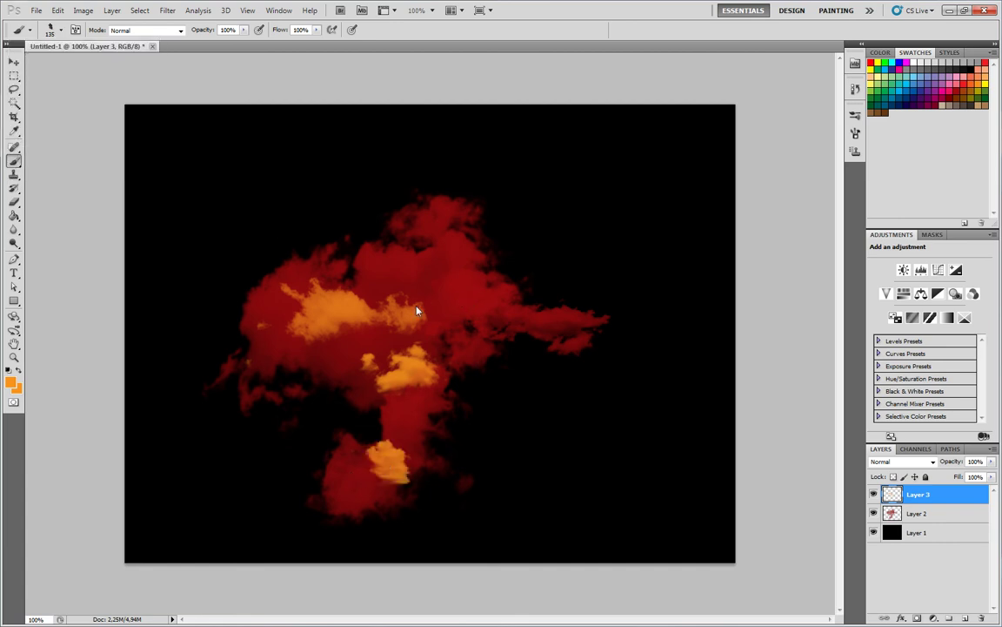
key("ctrl+z")
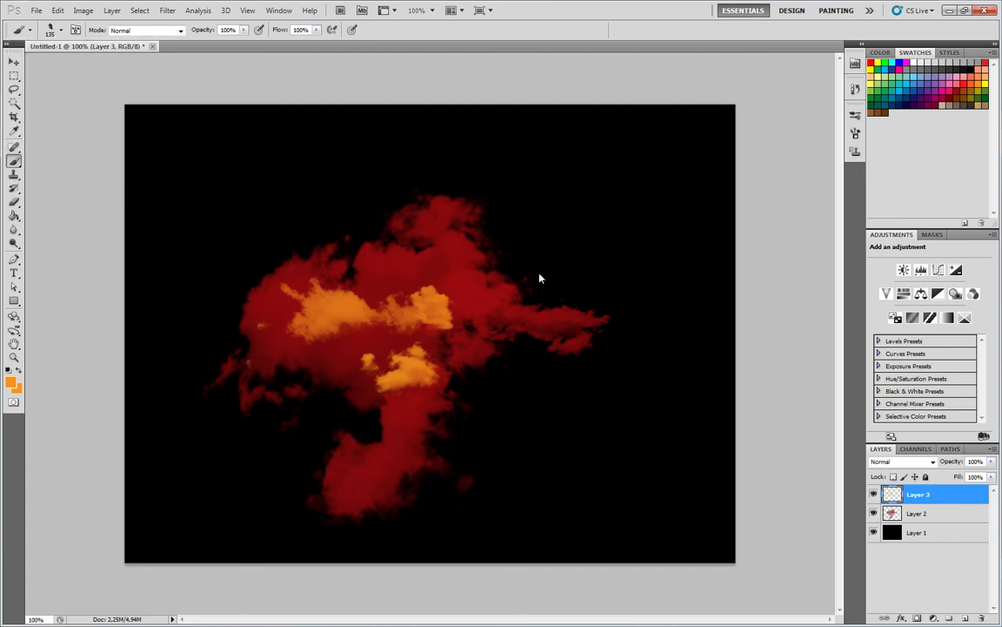
key("ctrl+z")
key("ctrl+z")
key("ctrl+z")
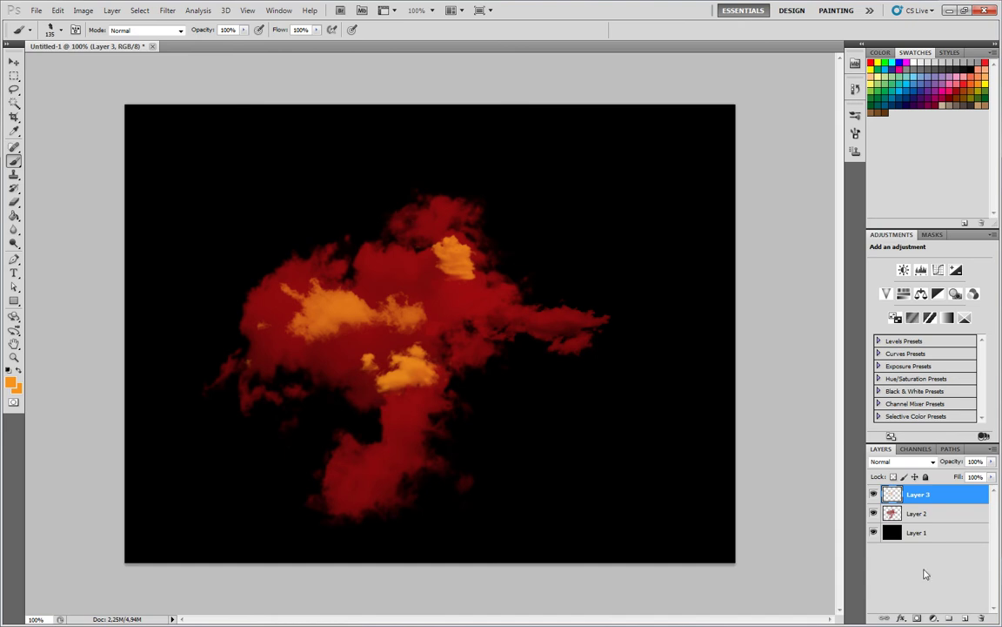
Step: Merge the visible layers into one, then select the whole canvas and copy it
right_click(917, 533)
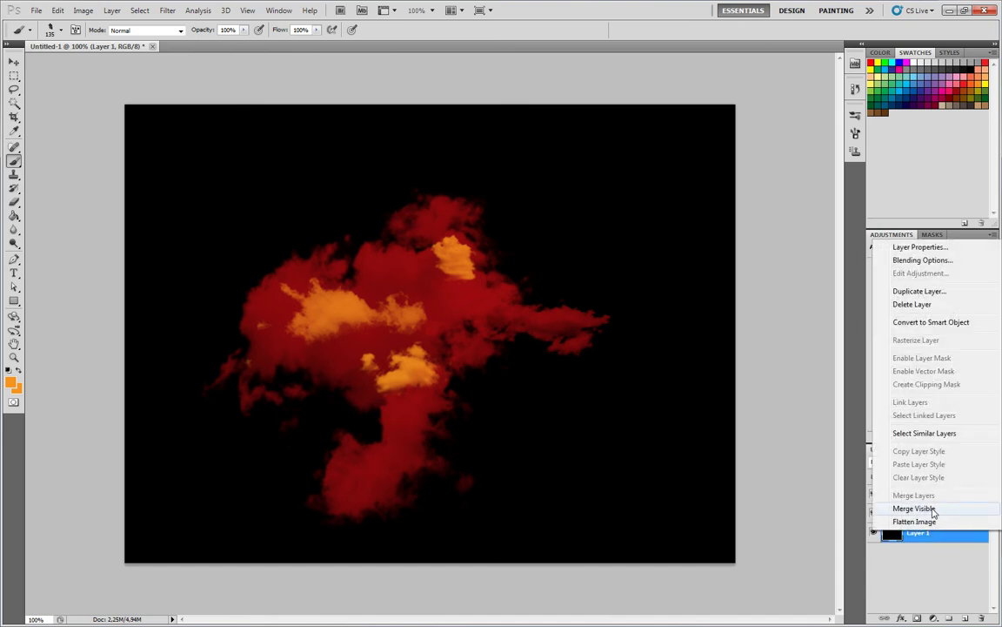
left_click(913, 508)
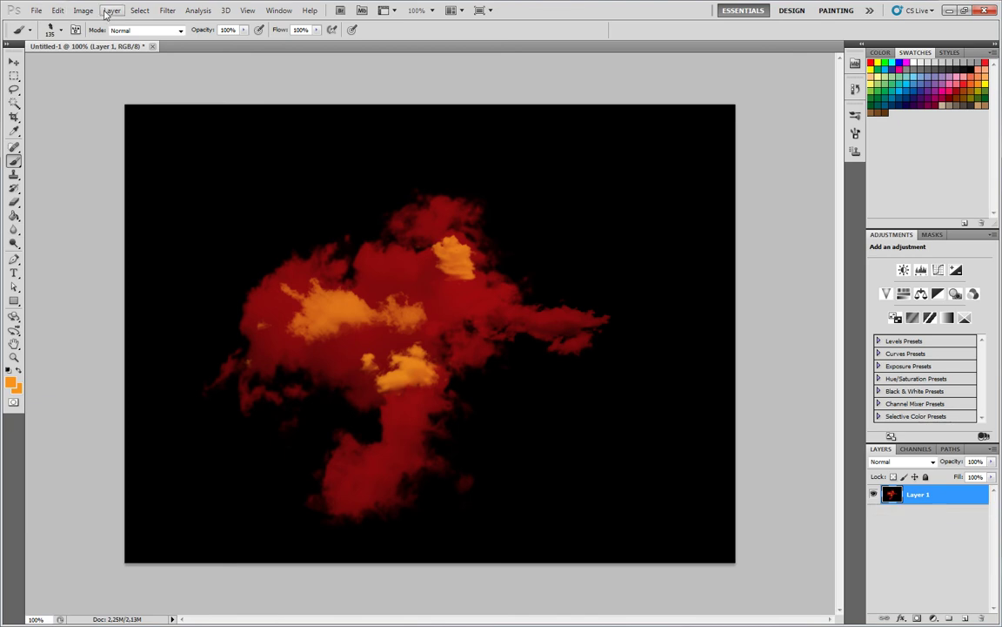
left_click(139, 11)
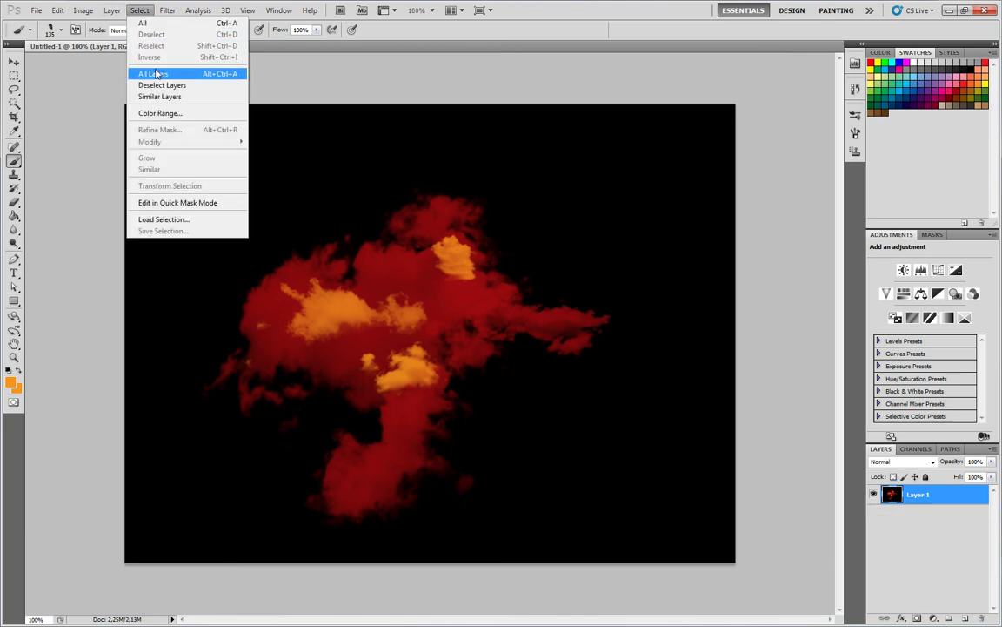
left_click(144, 22)
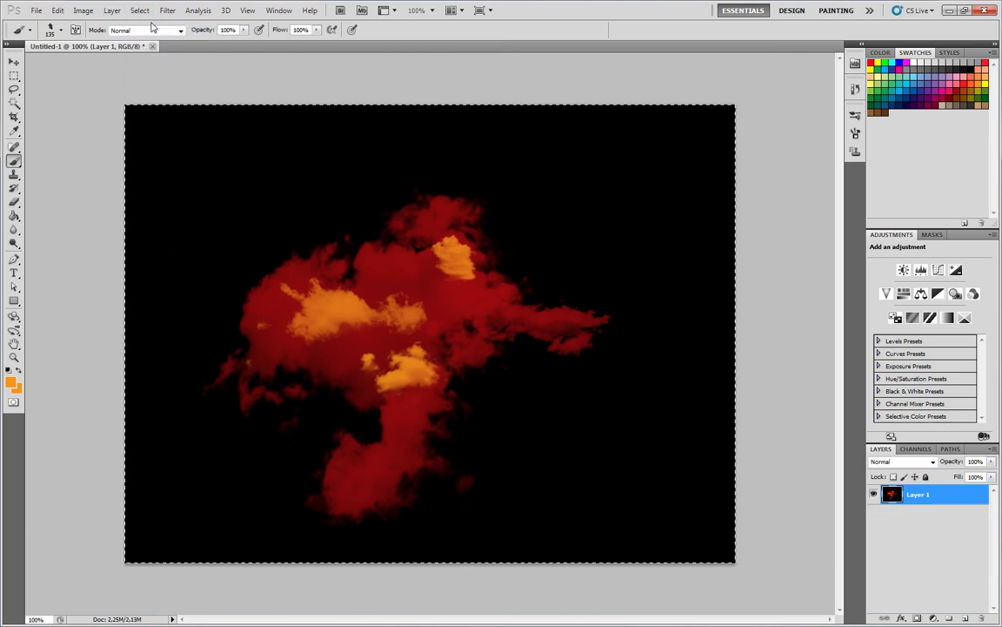
left_click(57, 10)
left_click(68, 90)
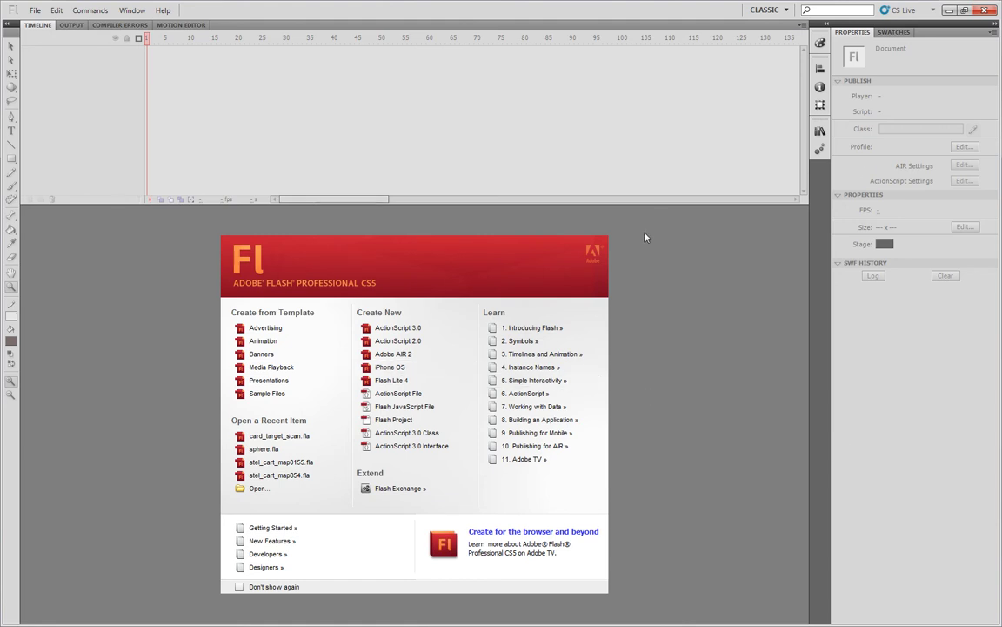
Step: Create an ActionScript 3.0 document with a 1024×768 black stage, fitted in the window
left_click(413, 328)
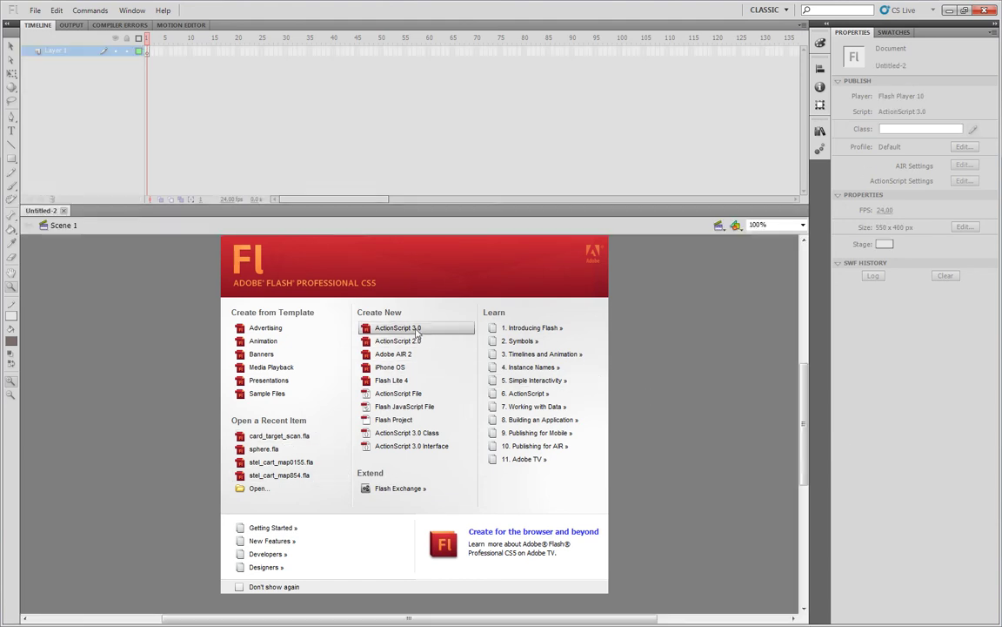
left_click(964, 226)
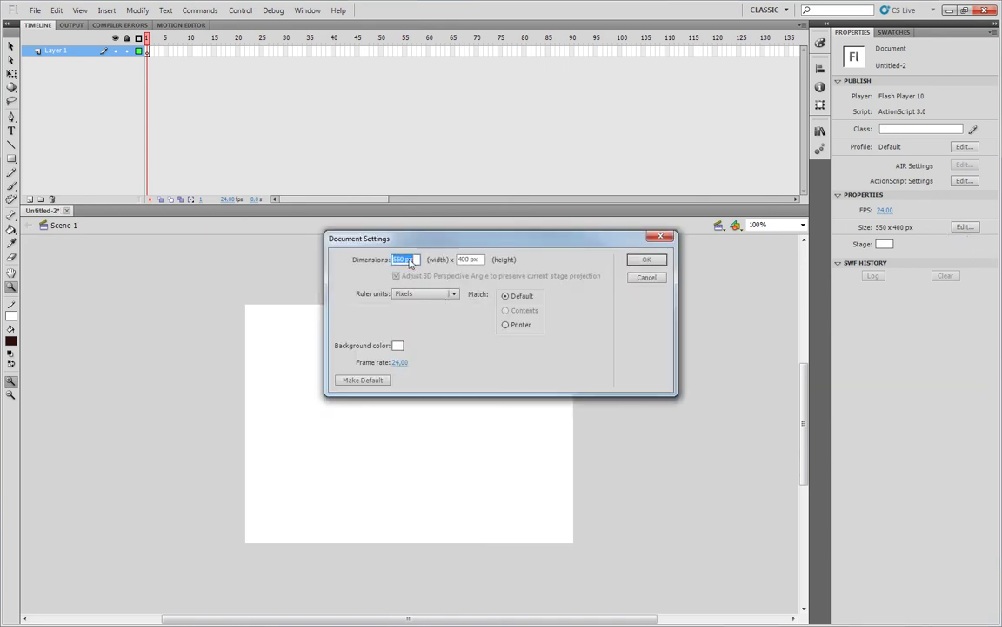
type("1024")
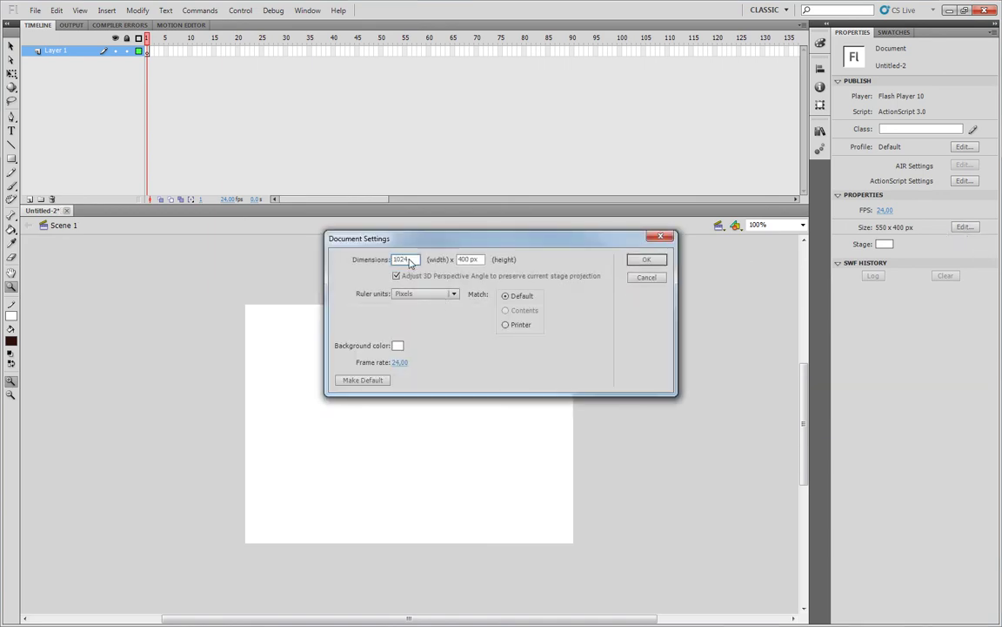
key("Tab")
type("7")
left_click(399, 347)
left_click(407, 374)
left_click(642, 260)
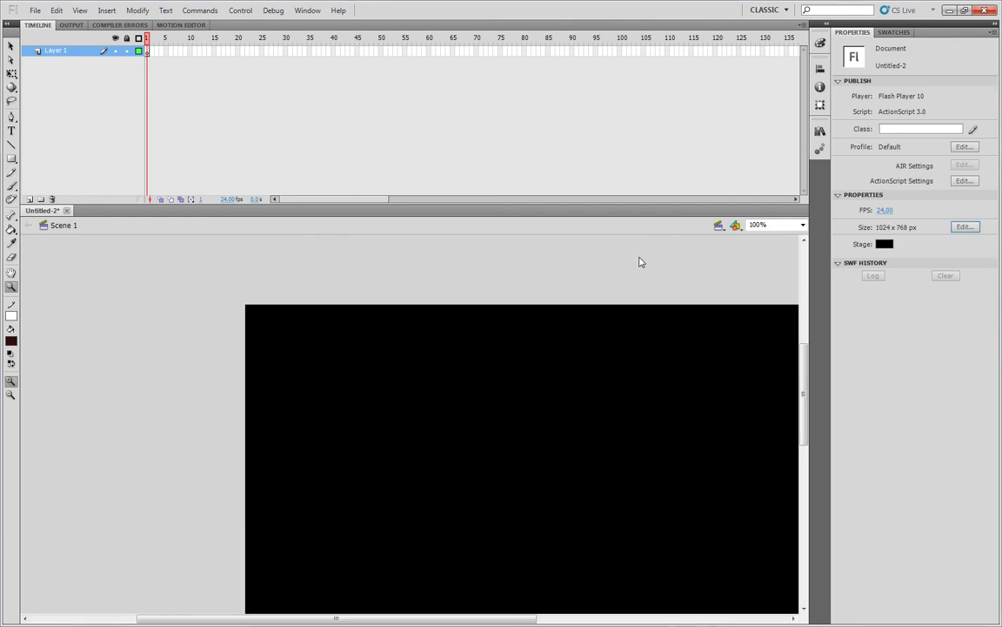
left_click(779, 225)
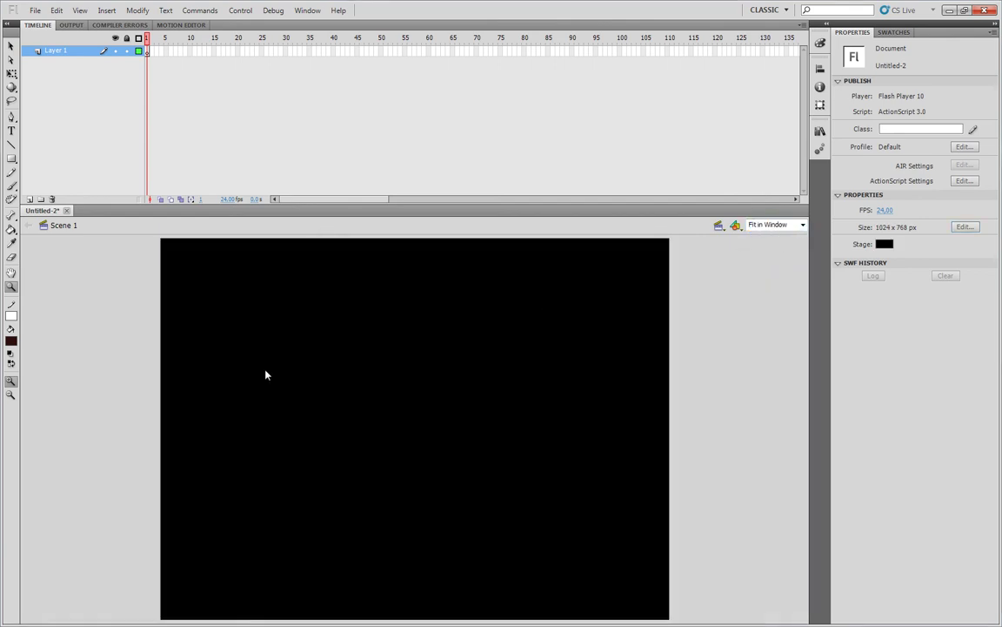
Step: Paste the copied nebula onto the stage and select the bitmap
left_click(56, 10)
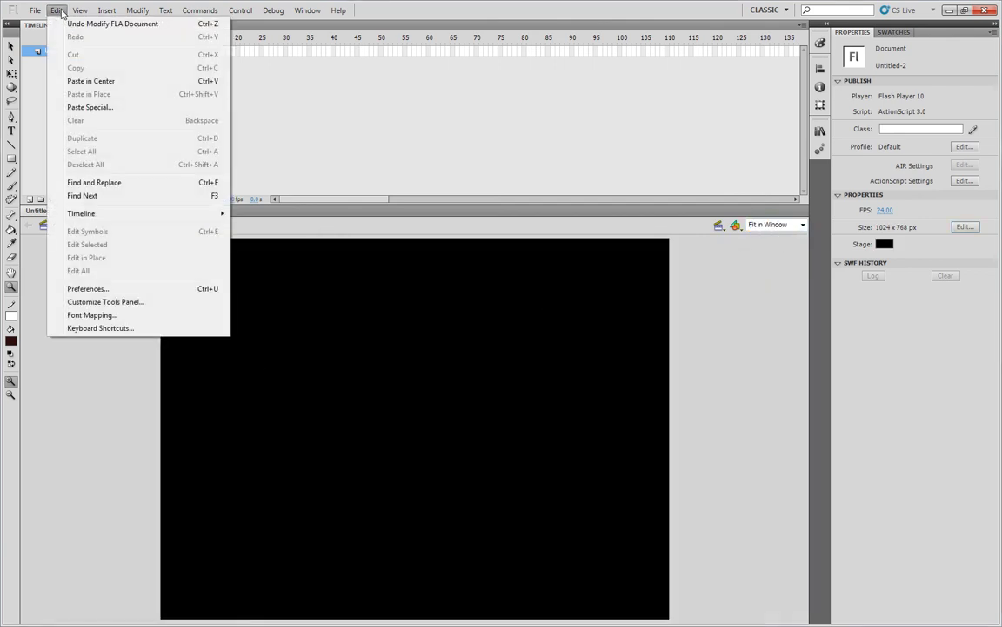
left_click(91, 81)
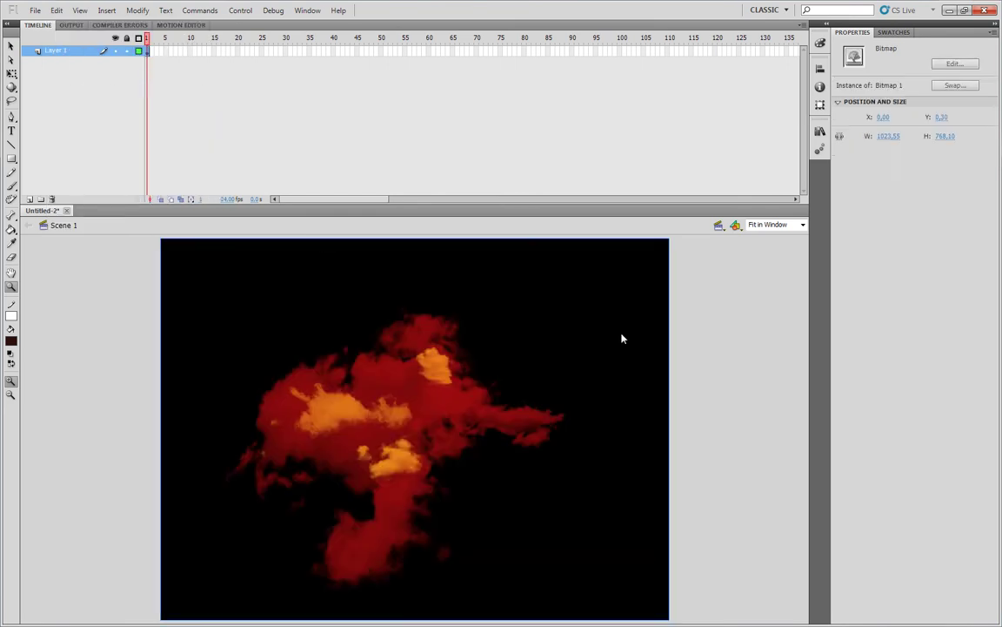
left_click(11, 46)
left_click(129, 341)
left_click(341, 407)
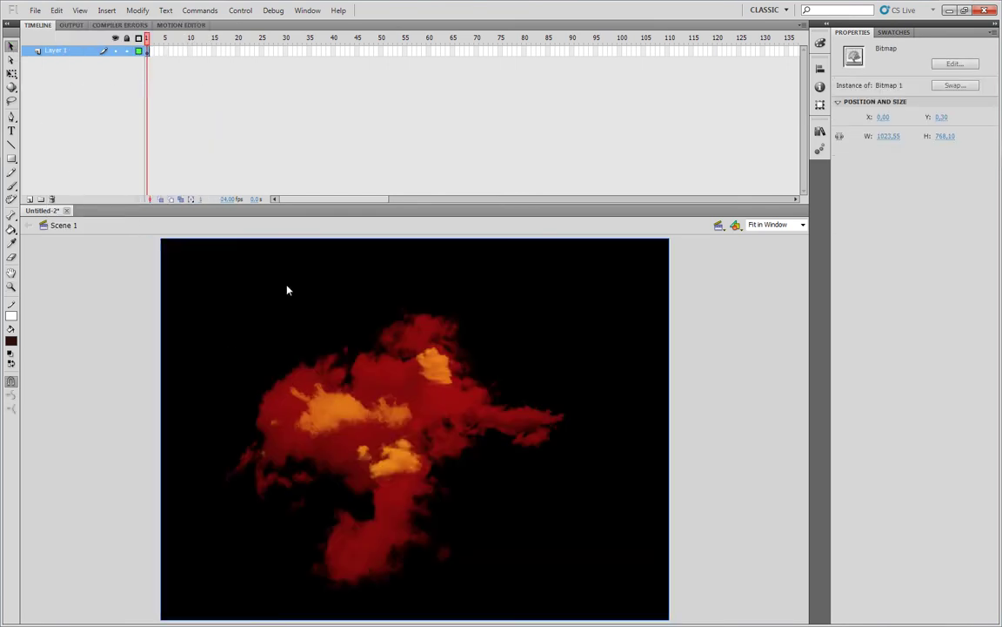
Step: In Trace Bitmap, preview Pixels curve fit, then return curve fit to Very Smooth
left_click(139, 11)
mouse_move(155, 72)
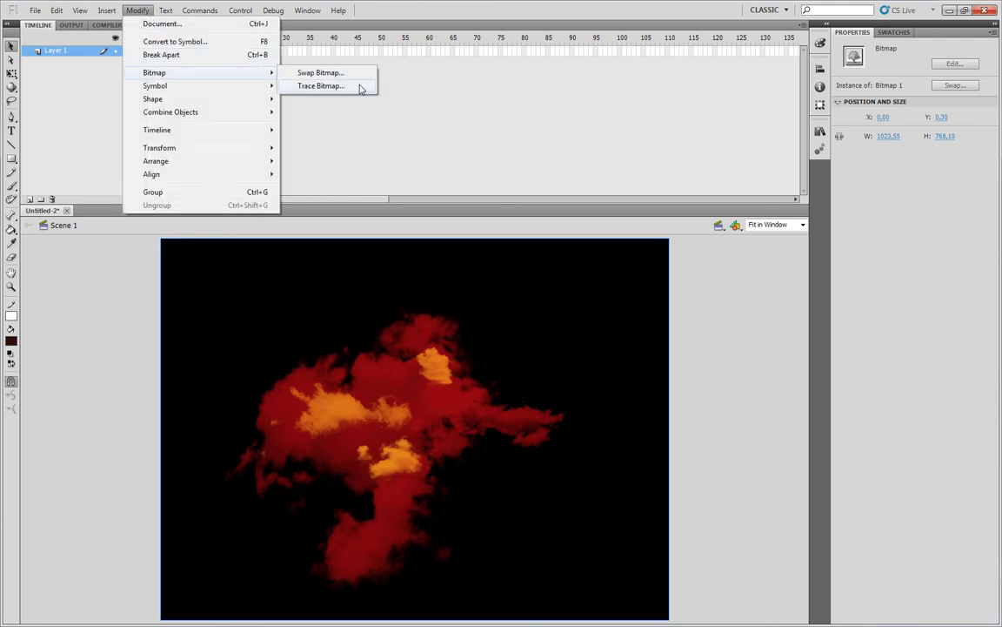
left_click(358, 87)
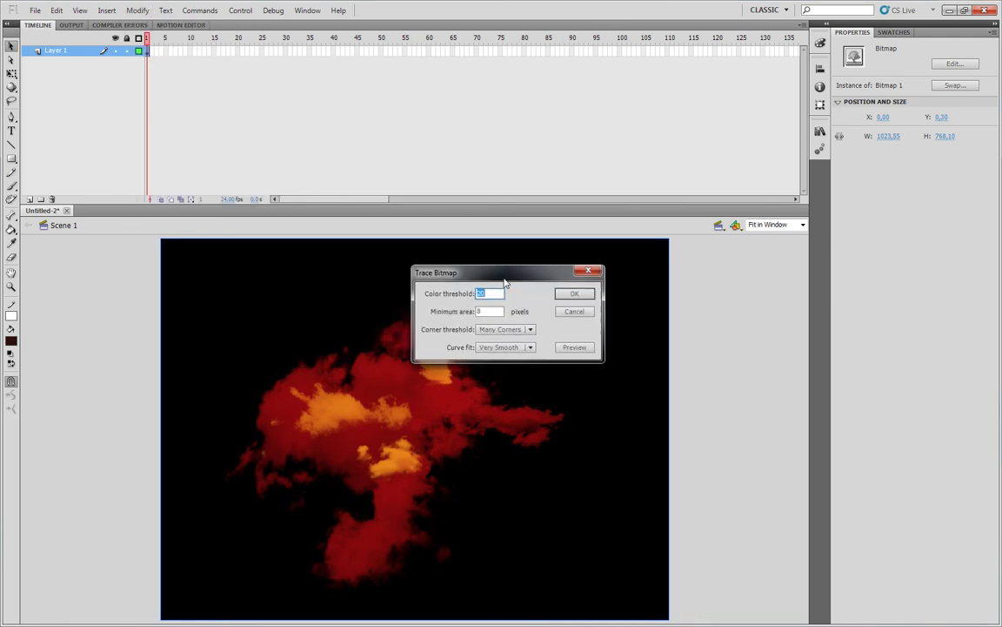
left_click_drag(472, 278, 598, 286)
left_click(644, 358)
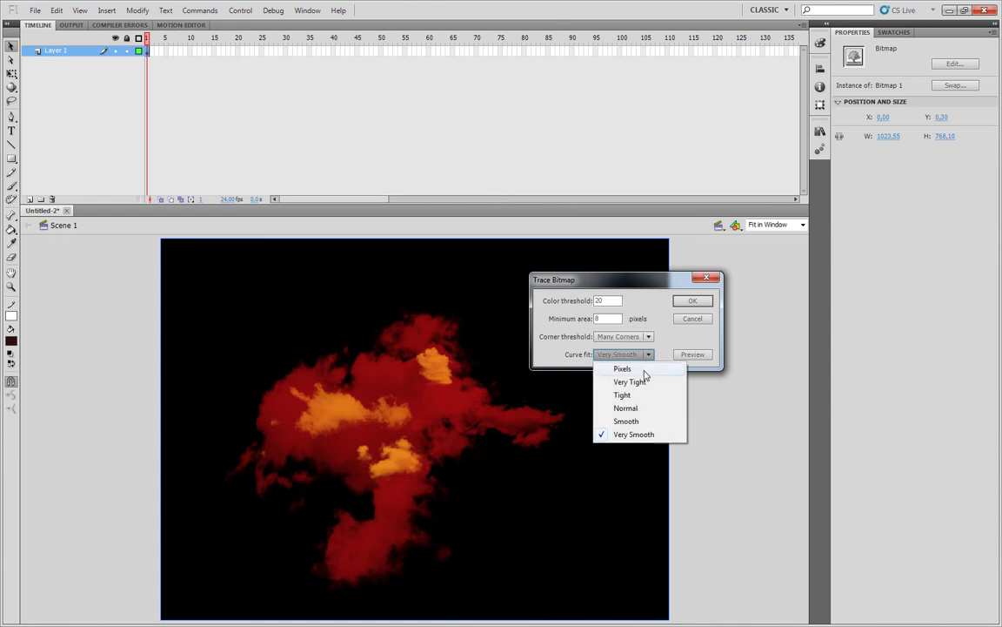
left_click(638, 376)
left_click(693, 355)
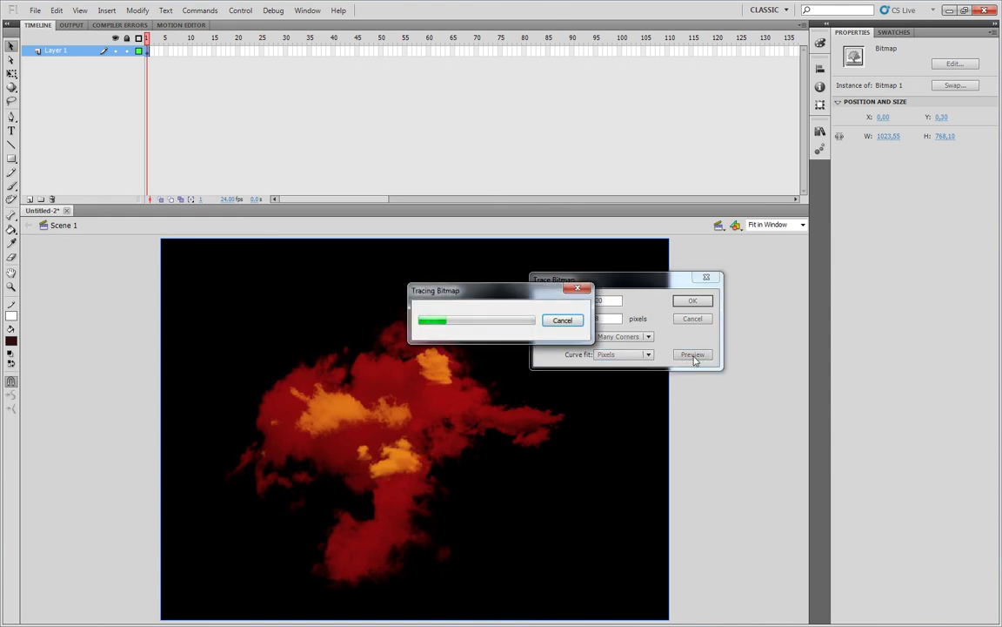
left_click(647, 356)
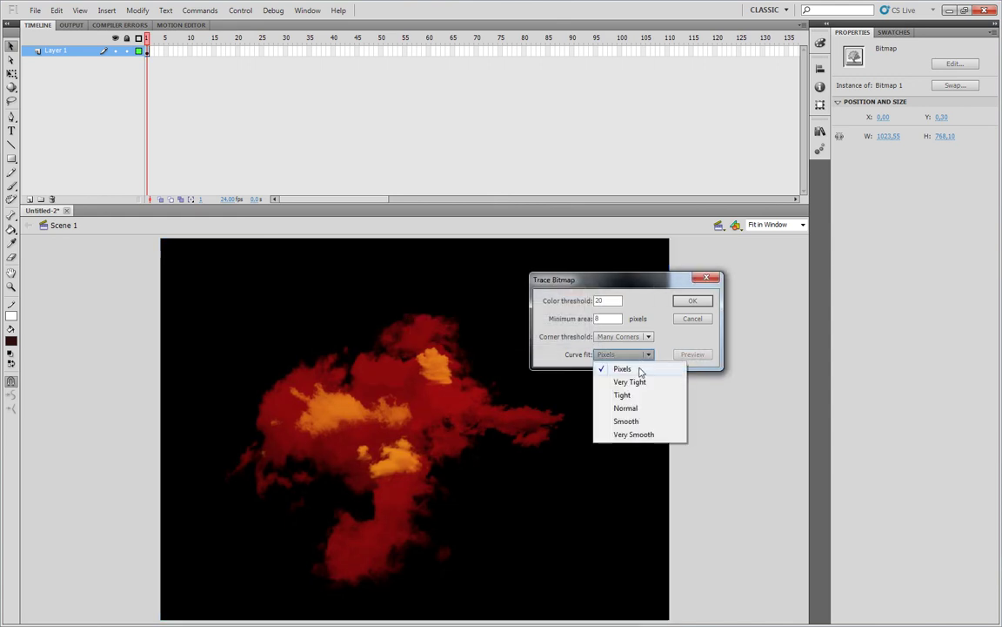
left_click(639, 434)
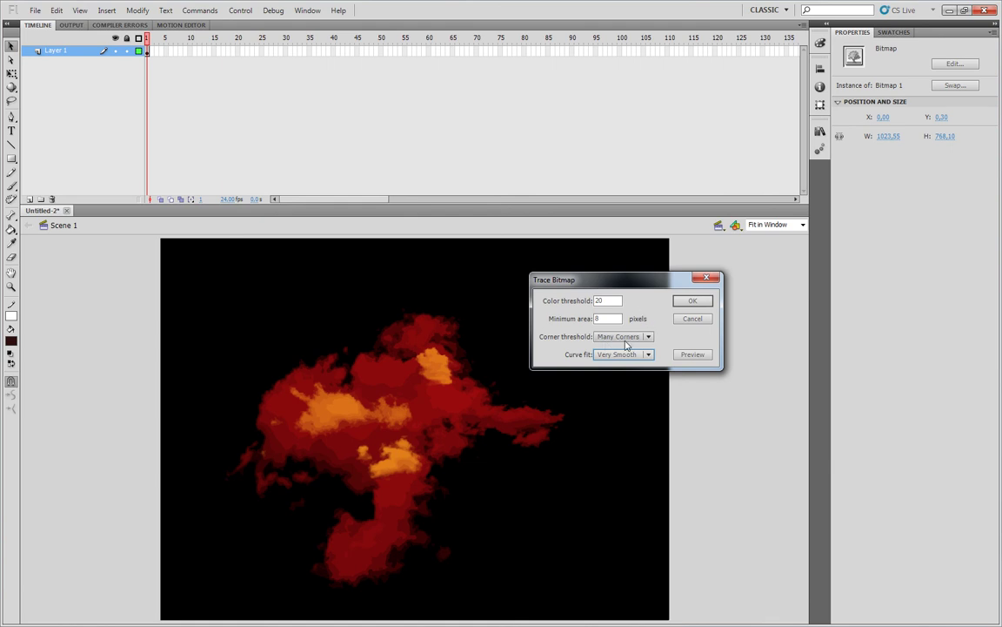
Step: Preview Few Corners, then apply the trace with Many Corners corner threshold
left_click(623, 345)
left_click(626, 378)
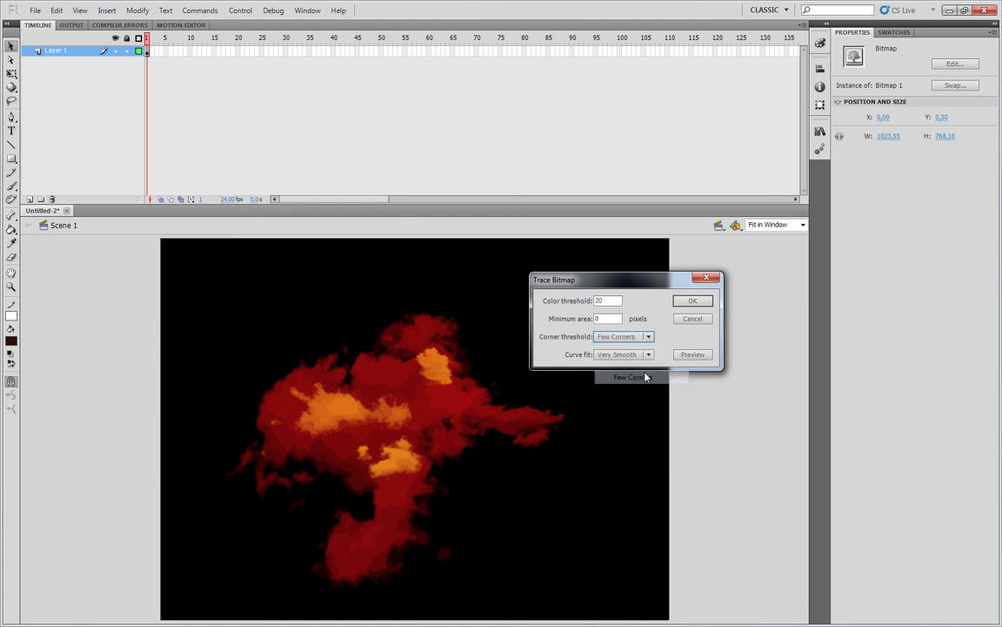
left_click(700, 357)
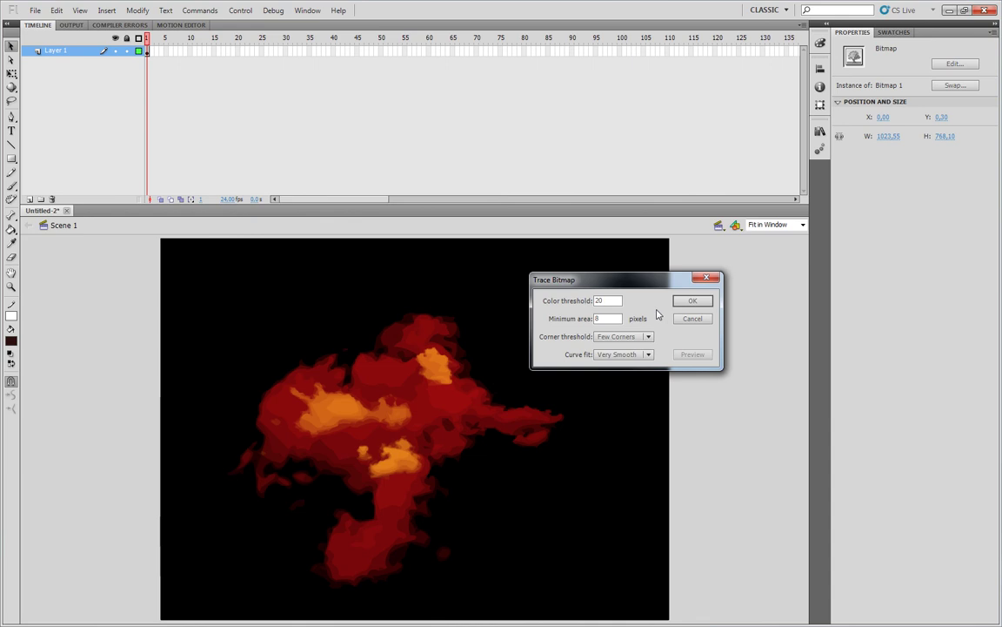
left_click(644, 336)
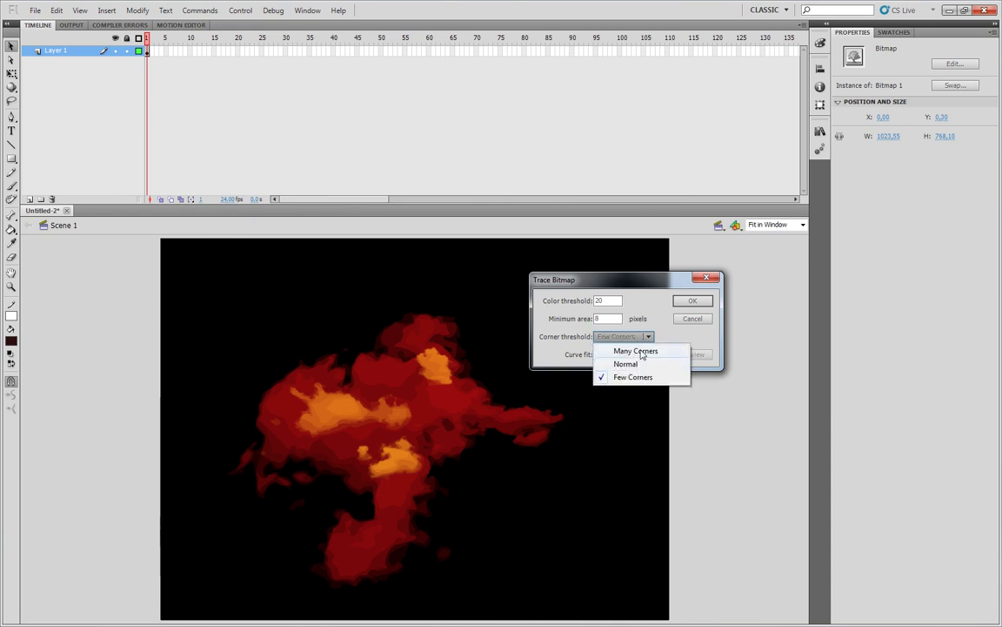
left_click(636, 351)
left_click(693, 355)
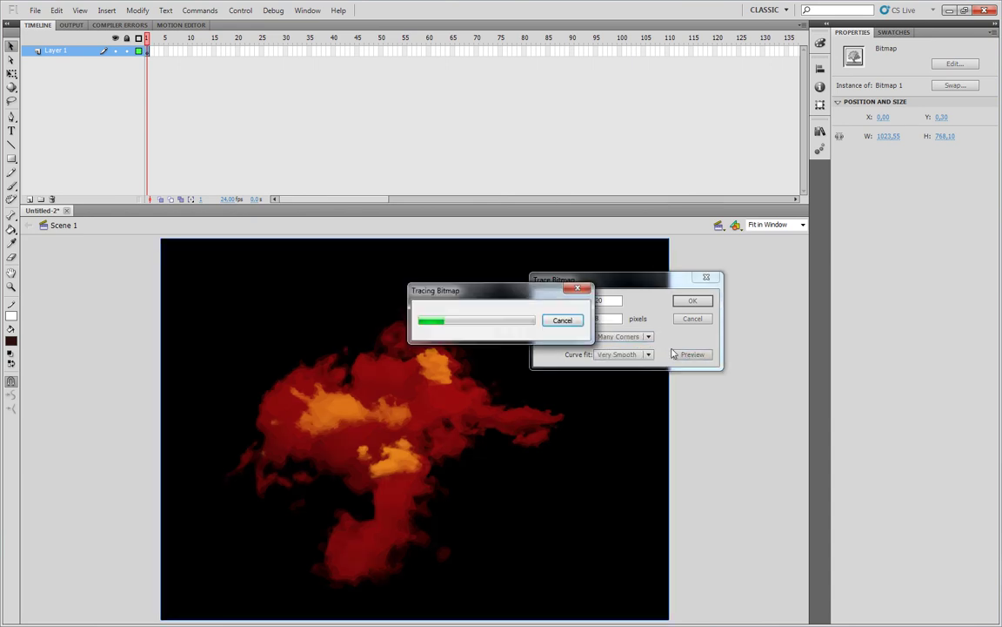
left_click(694, 302)
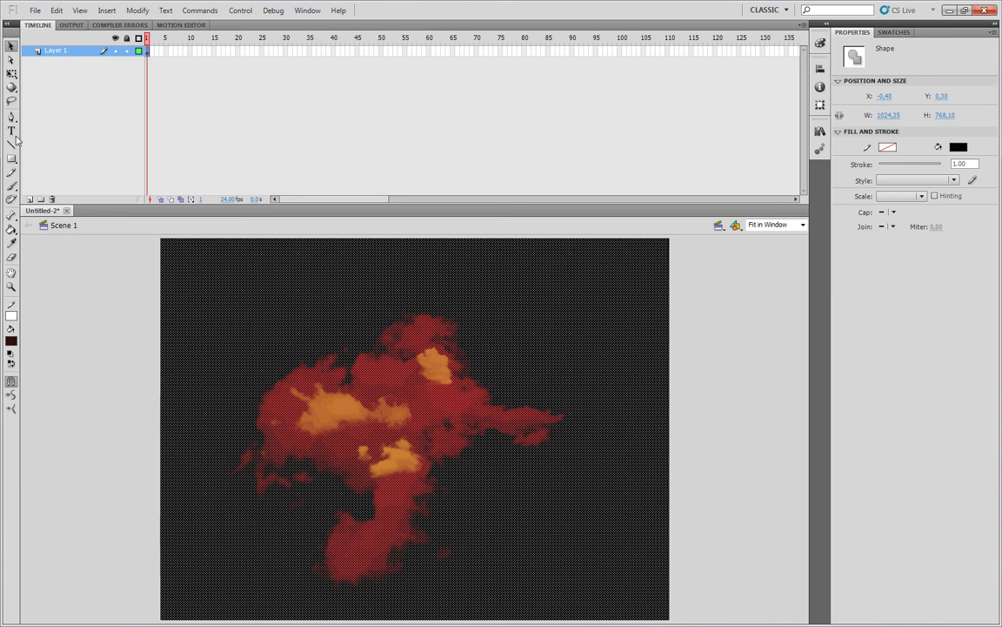
left_click(132, 341)
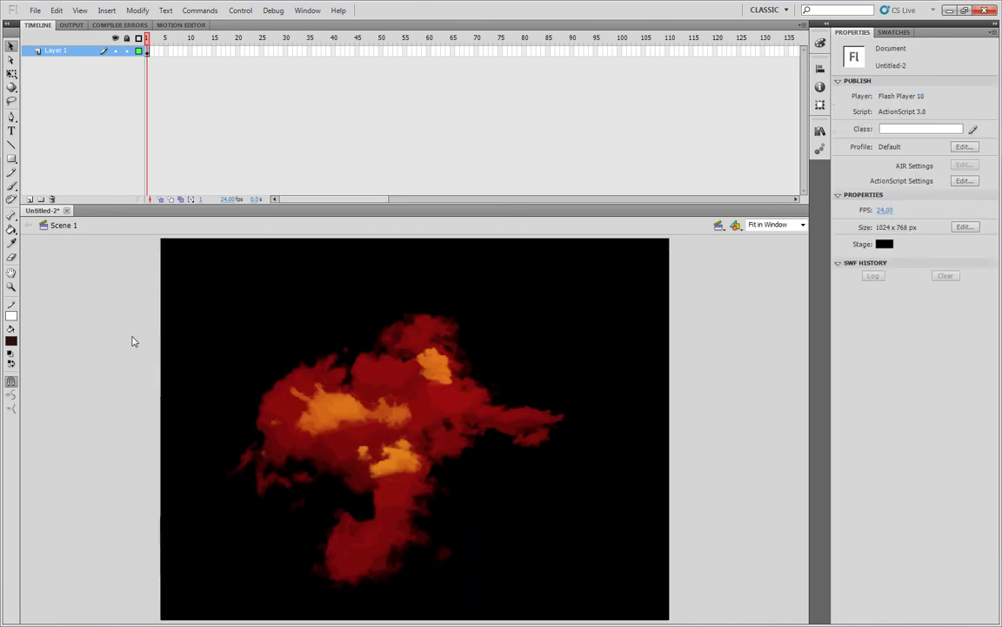
key("z")
left_click(335, 400)
left_click(409, 403)
left_click(440, 389)
left_click(425, 368)
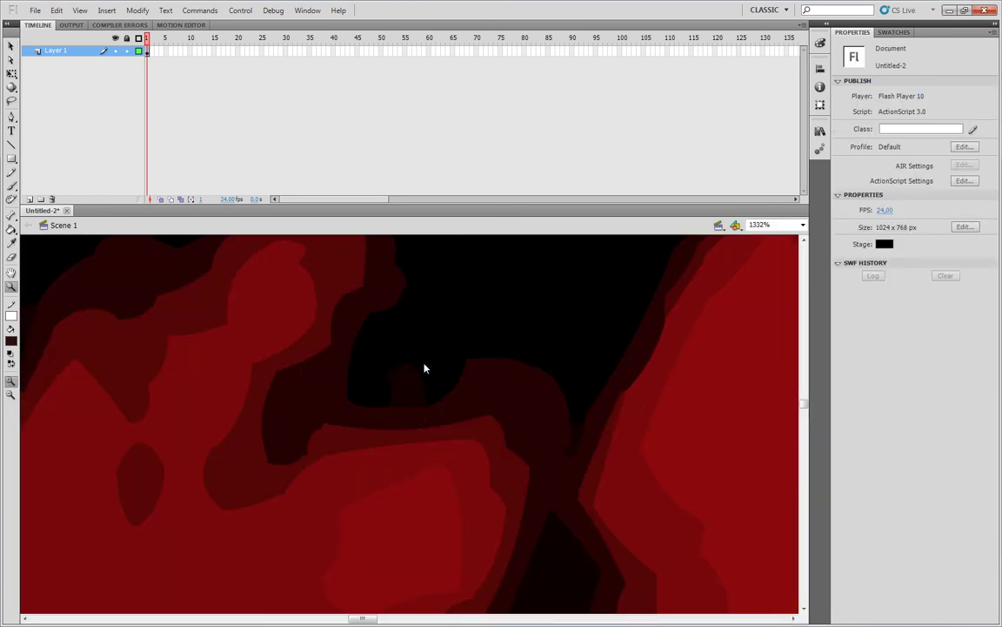
left_click(449, 396, "alt")
left_click(454, 402, "alt")
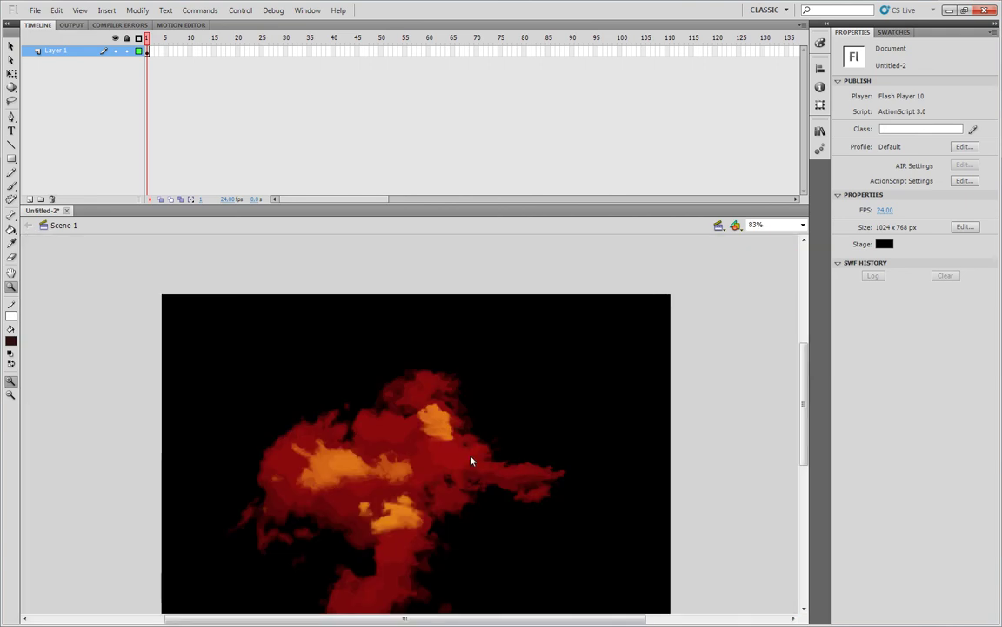
left_click(11, 47)
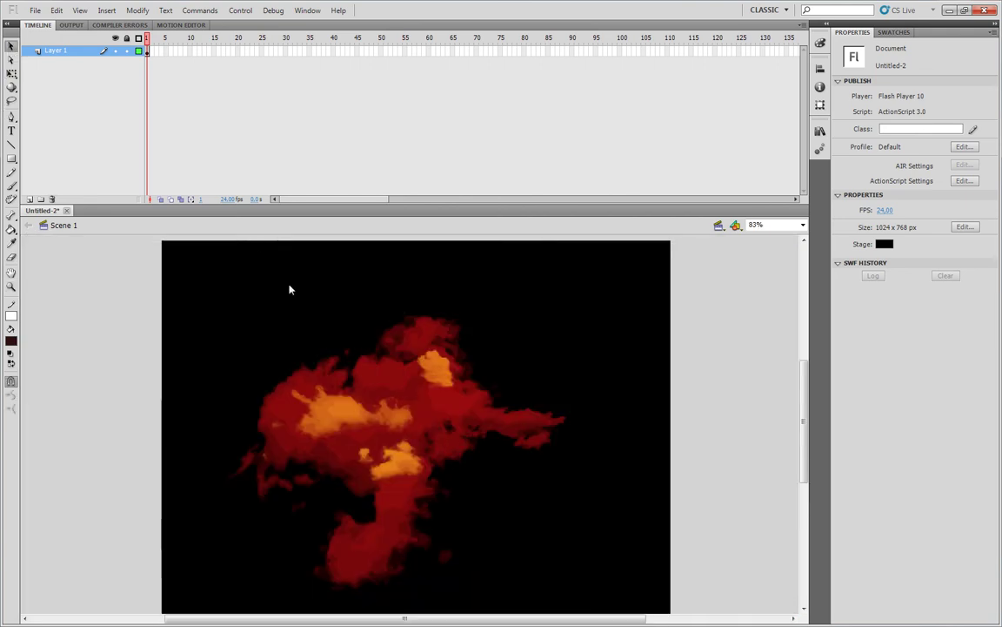
key("ctrl+a")
key("ctrl+shift+a")
left_click_drag(365, 376, 269, 363)
key("ctrl+z")
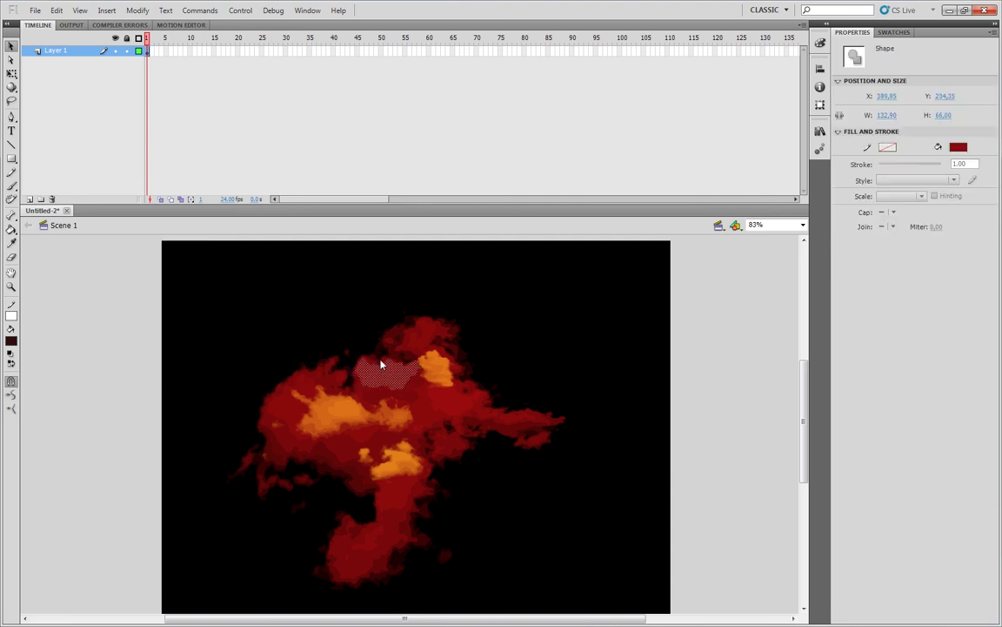
left_click(225, 317)
left_click_drag(385, 380, 329, 340)
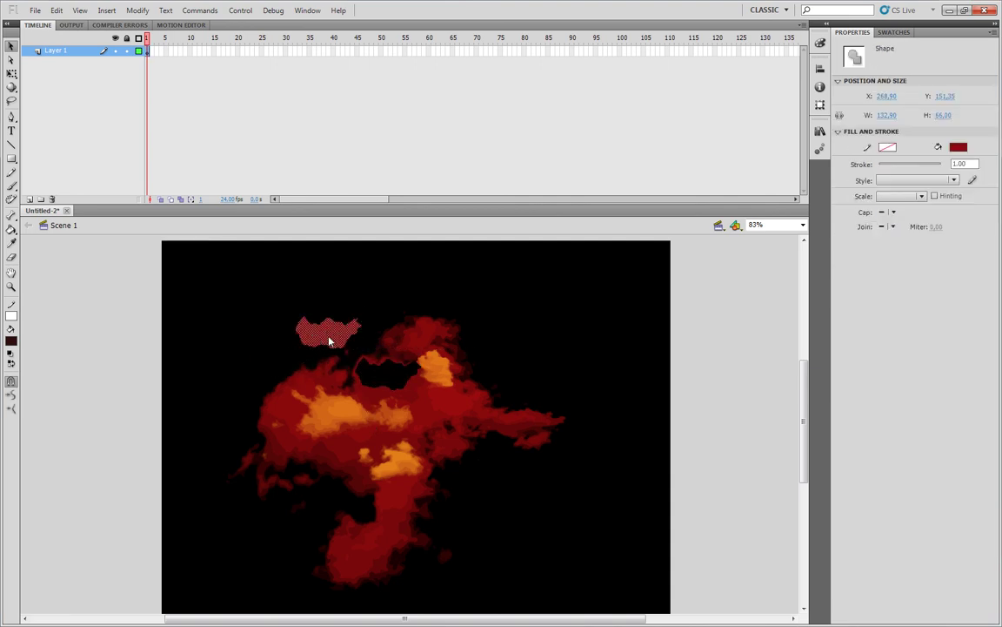
key("ctrl+z")
left_click(523, 378)
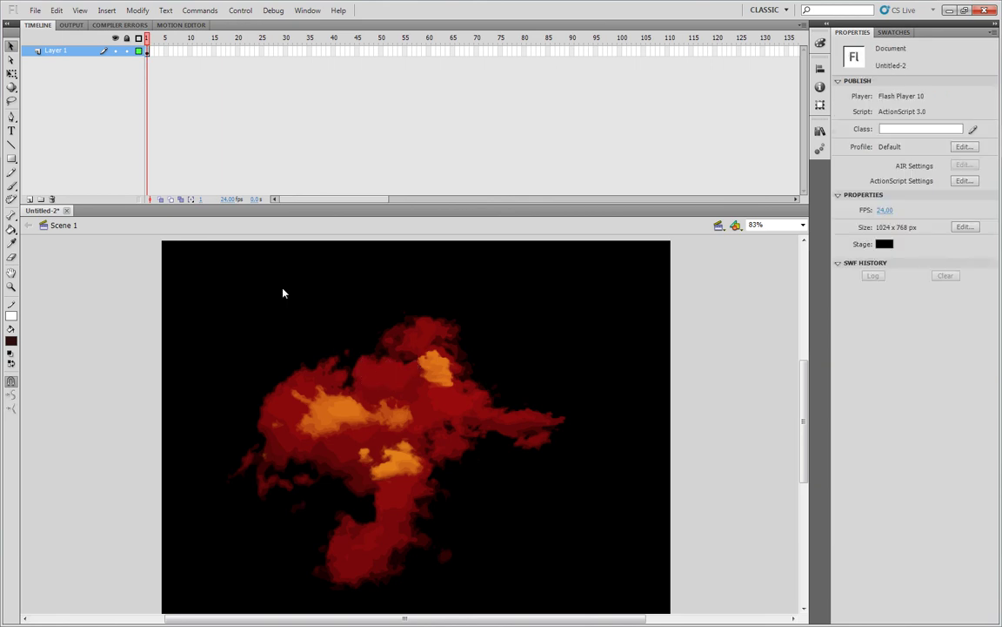
Step: Select all of the traced cloud, union it into one drawing object, and drag it right
left_click(55, 10)
left_click(113, 148)
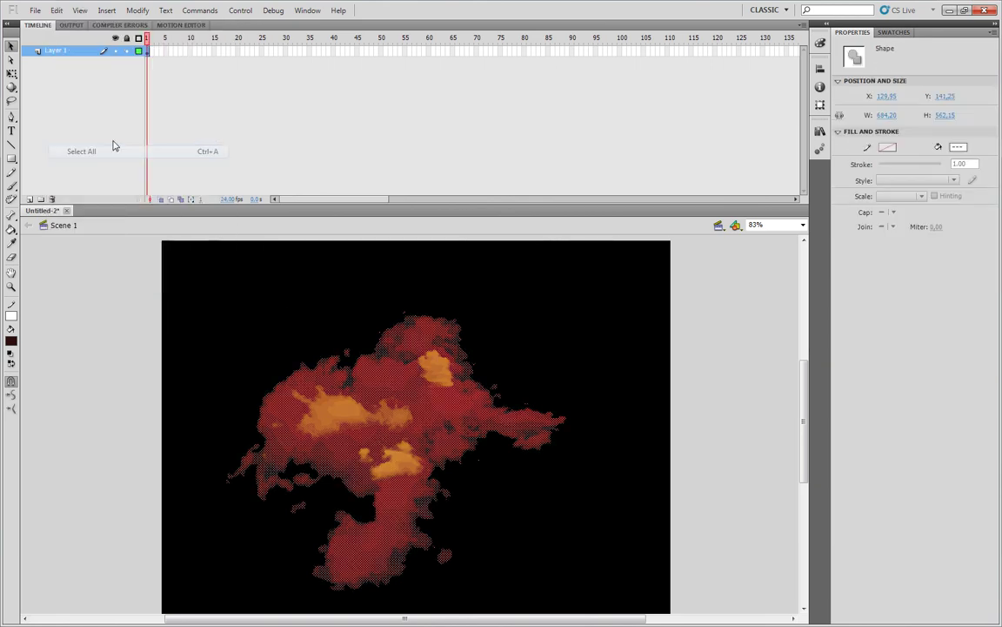
left_click(139, 13)
mouse_move(171, 113)
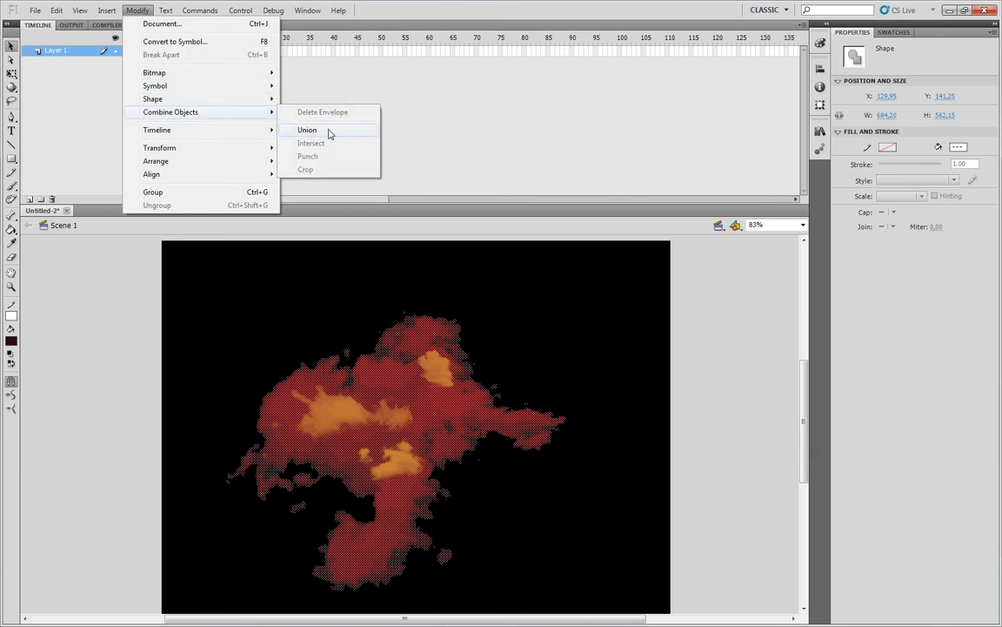
left_click(308, 130)
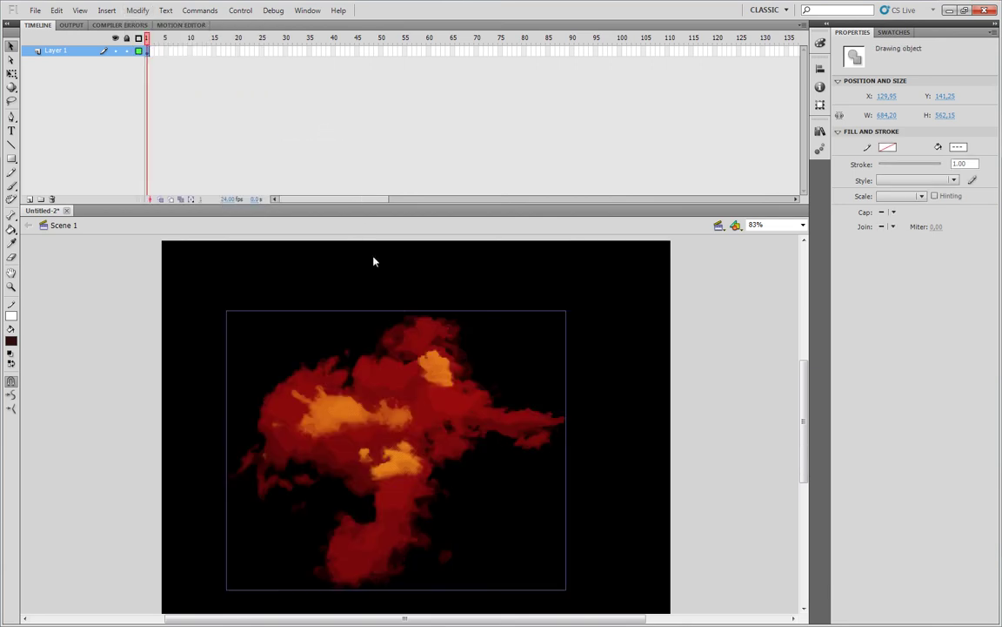
left_click_drag(515, 317, 599, 305)
mouse_move(420, 384)
left_mouse_down()
mouse_move(491, 355)
mouse_move(430, 407)
mouse_move(453, 404)
left_mouse_up()
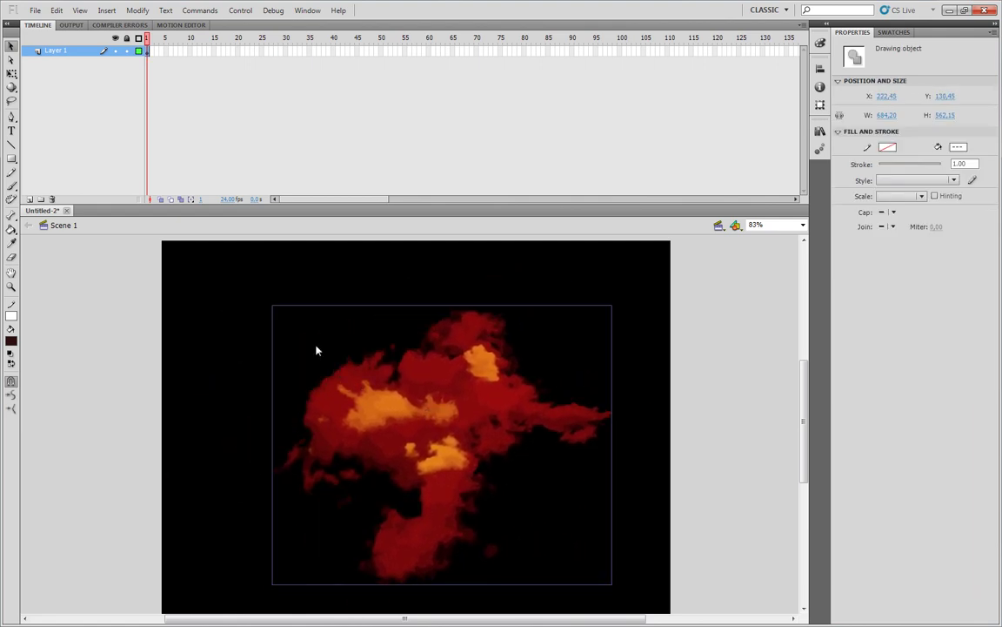
Step: Drag the merged cloud back left toward its original position and deselect it
left_click(265, 300)
left_click_drag(456, 406, 428, 405)
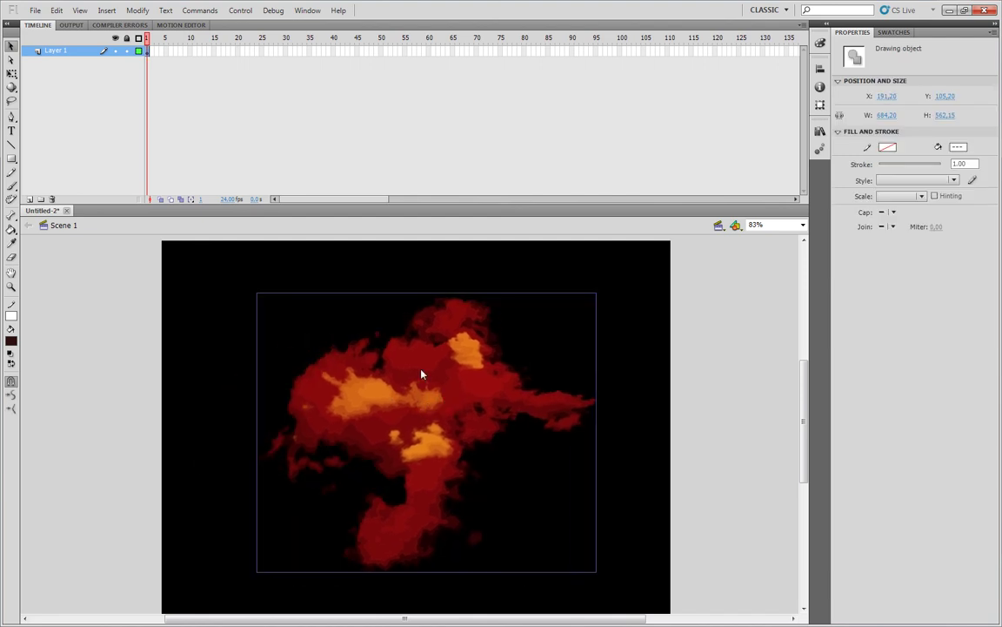
left_click_drag(443, 336, 415, 350)
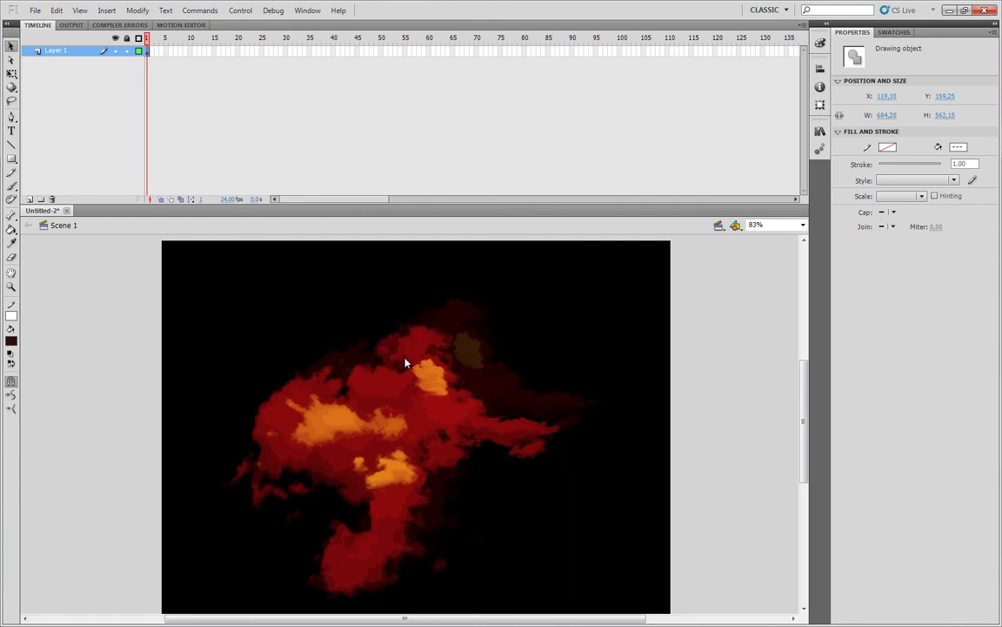
left_click(340, 289)
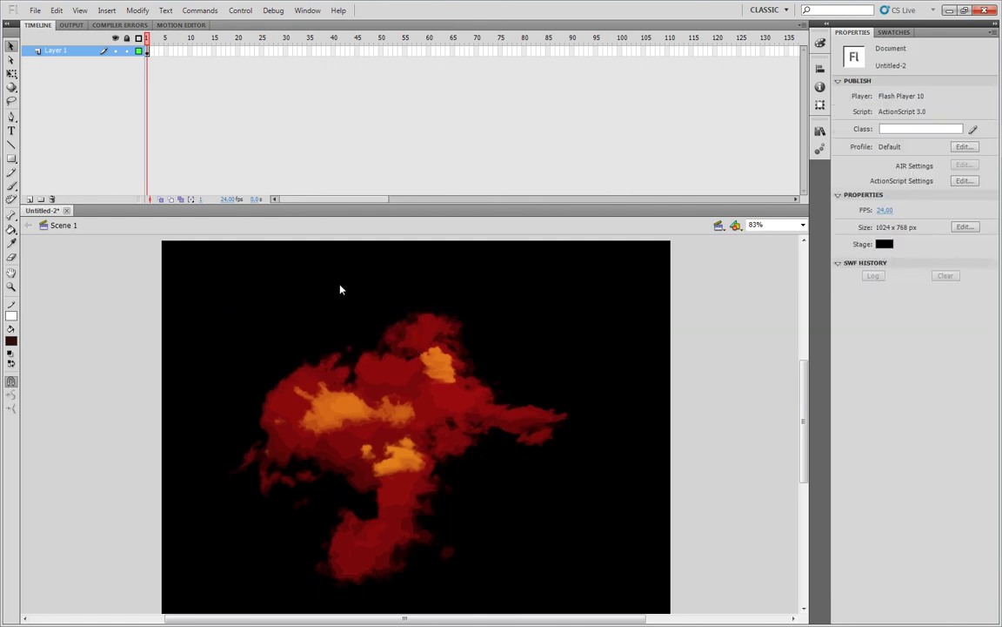